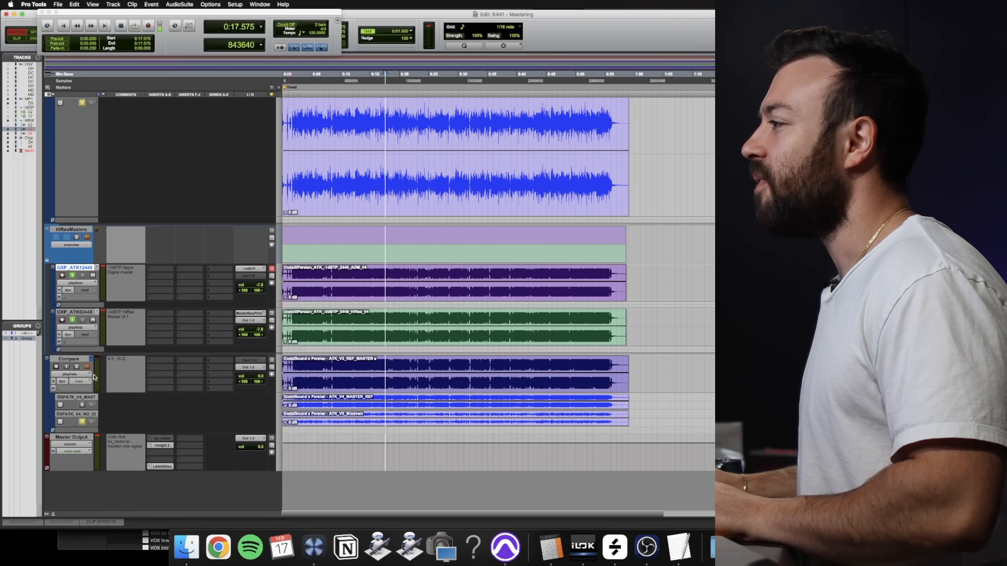
- Compare the MstrngPrcsrdp1 mastering chain with the Compare track by toggling the mastering track's solo during playback
scroll(153, 338, "up", 5)
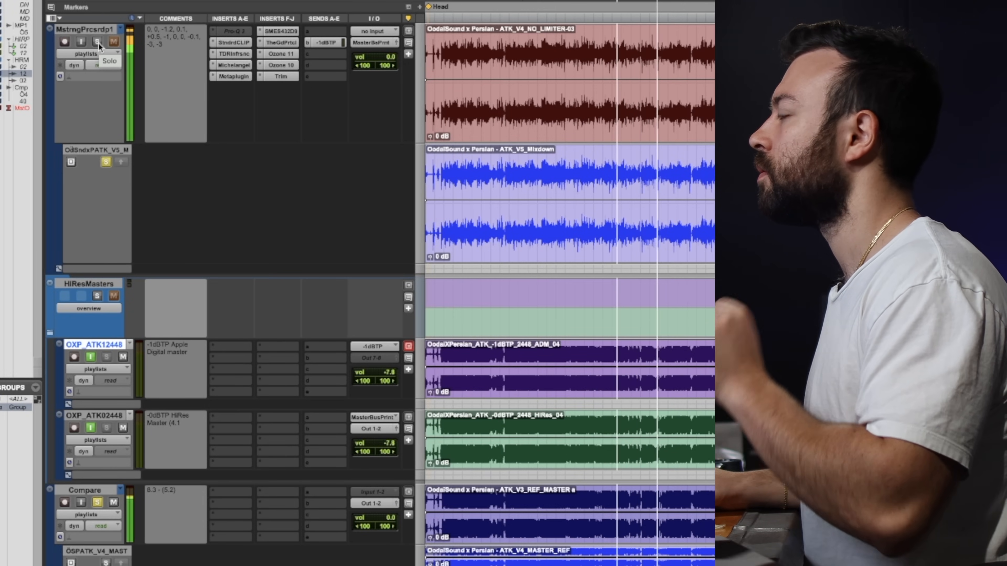
left_click(97, 42)
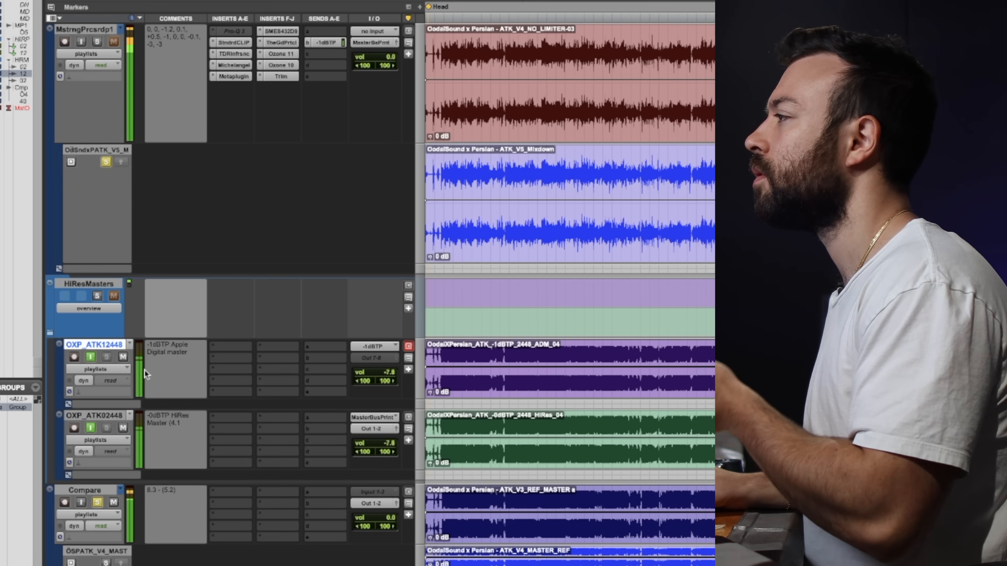
left_click(97, 42)
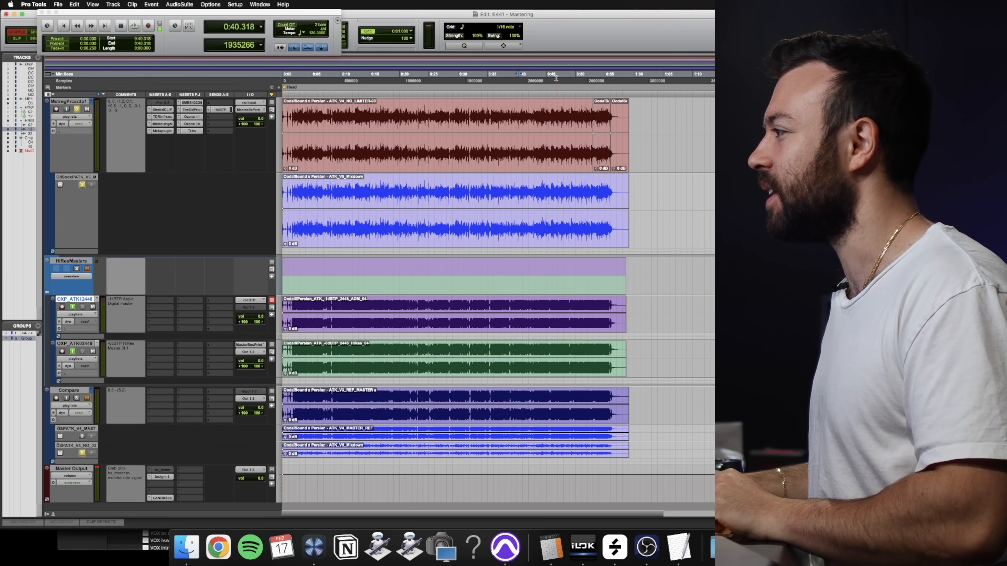
- Open the Insight 2 meter on the Master Output track and play the song from partway through
left_click(159, 477)
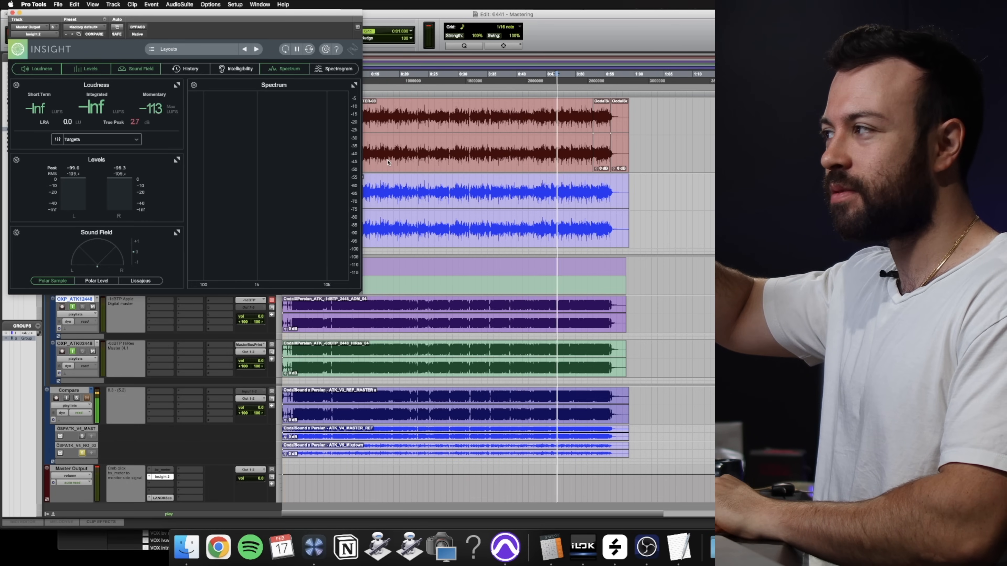
left_click(414, 85)
key("space")
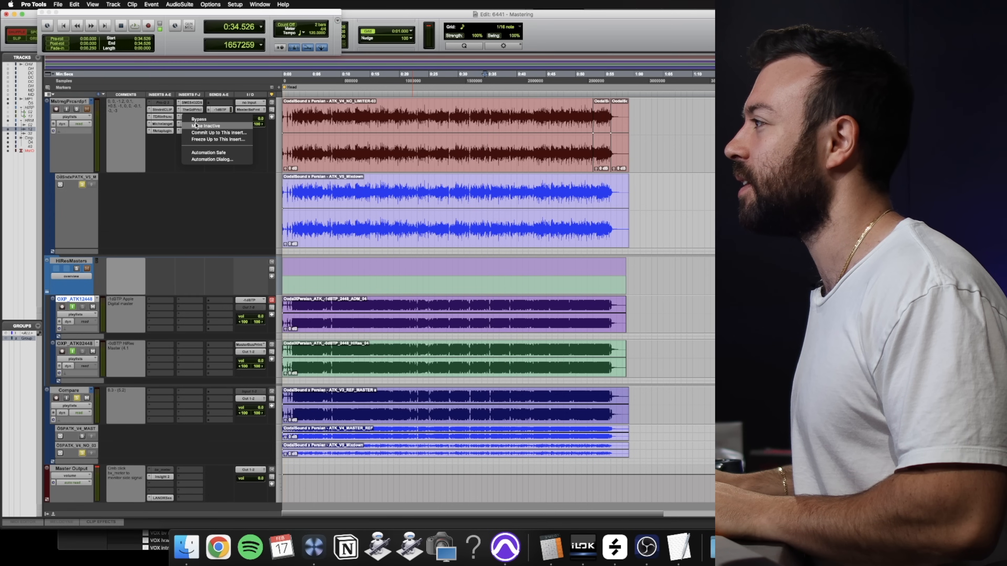
- Make the TDR Infrasonic, Michelangelo, Metaplugin, SMES432DS, TheGdPrtcl and Ozone 11 inserts inactive on the MstrngPrcsrdp1 track
left_click(194, 111)
right_click(194, 117)
left_click(194, 118)
right_click(194, 110)
left_click(194, 112)
right_click(160, 131)
left_click(164, 139)
right_click(161, 124)
left_click(172, 133)
right_click(161, 117)
left_click(172, 127)
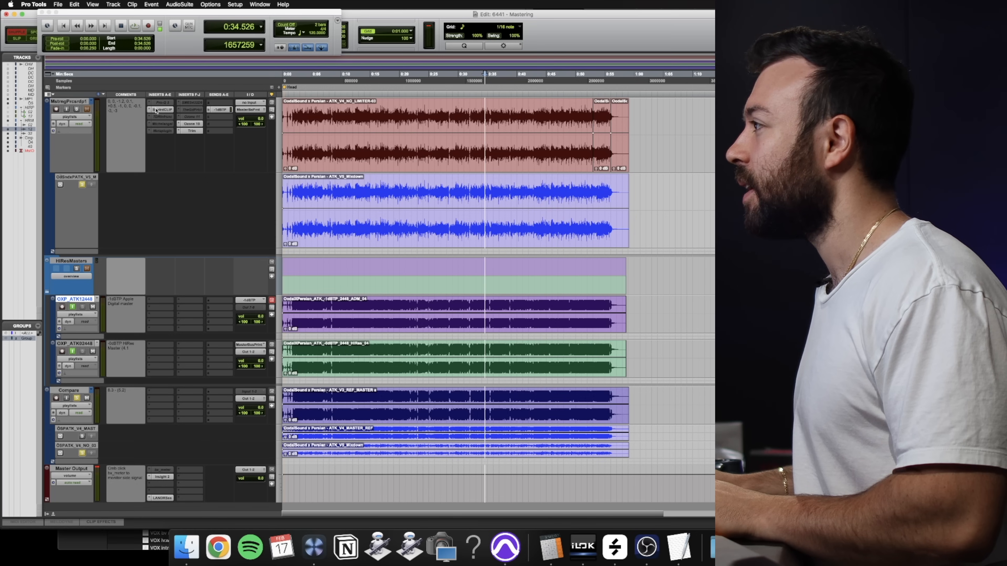
- Open the StandardCLIP insert of the mastering track and switch to iZotope RX 10
left_click(157, 111)
left_click_drag(676, 161, 175, 239)
key("super+Tab")
key("super+Tab")
key("super+Tab")
key("super+Tab")
key("super+Tab")
key("super+Tab")
key("super+Tab")
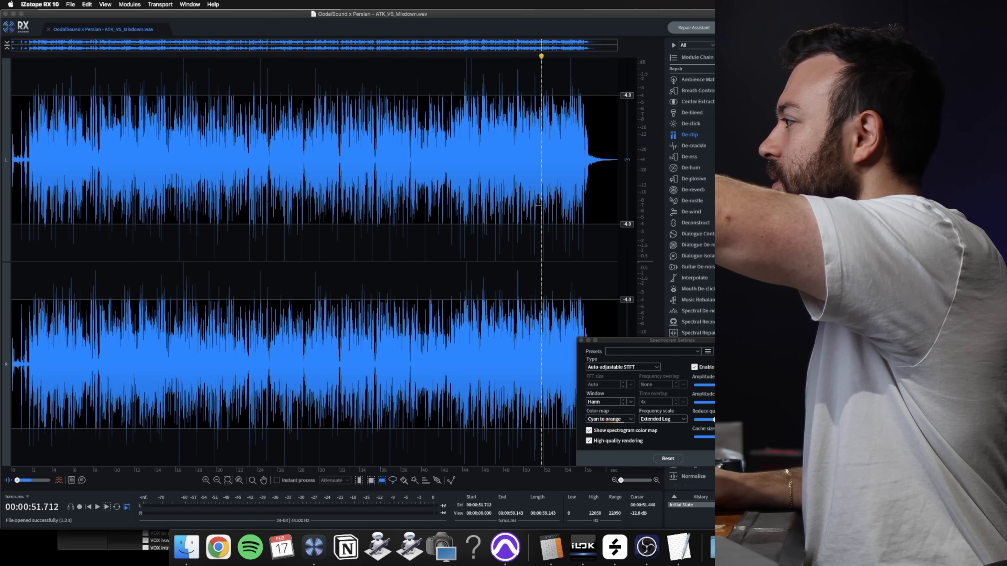
- Examine the transient peak at 51.712 s in the ATK_V5_Mixdown waveform at close range
scroll(539, 186, "up", 5)
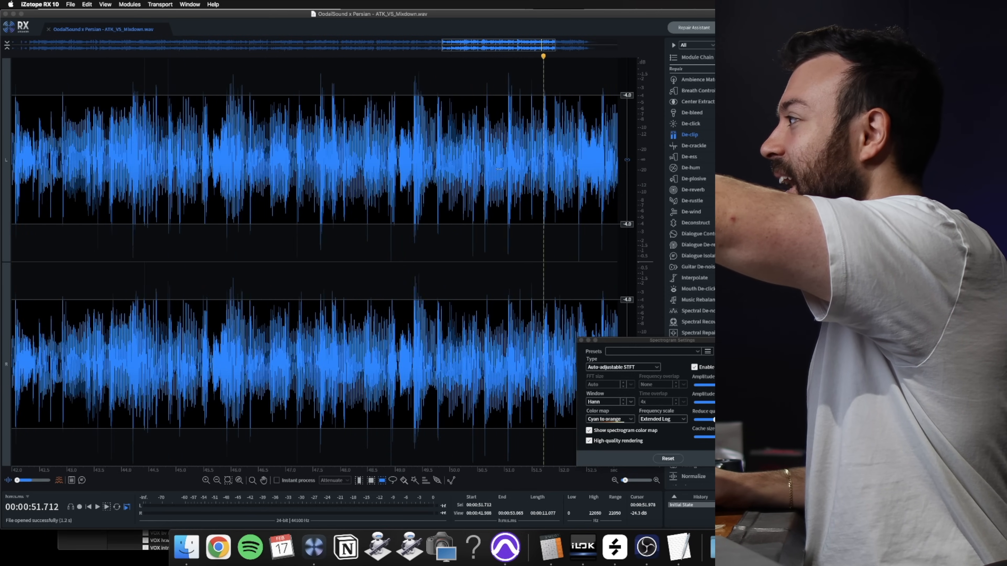
scroll(542, 166, "up", 6)
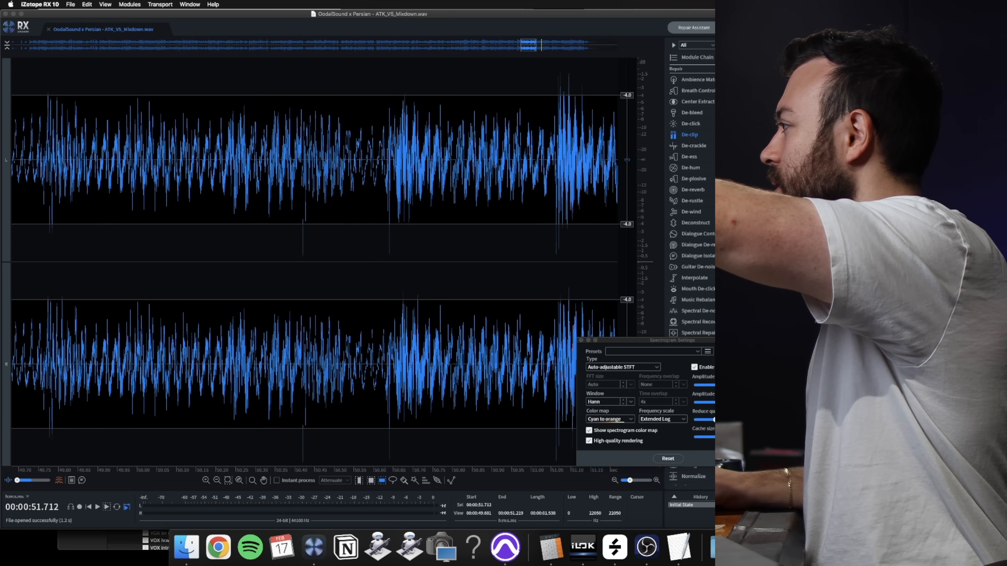
key("space")
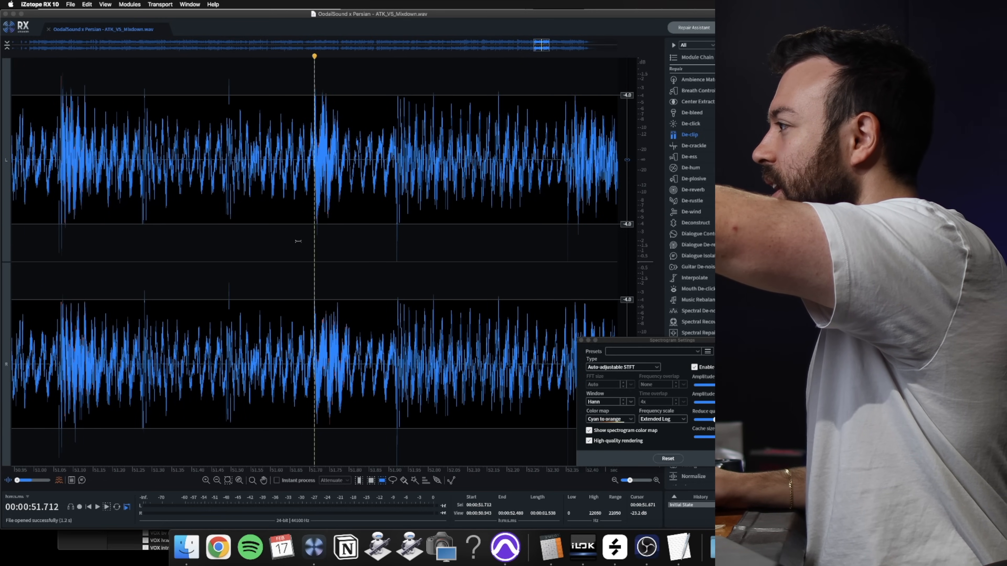
scroll(320, 239, "up", 8)
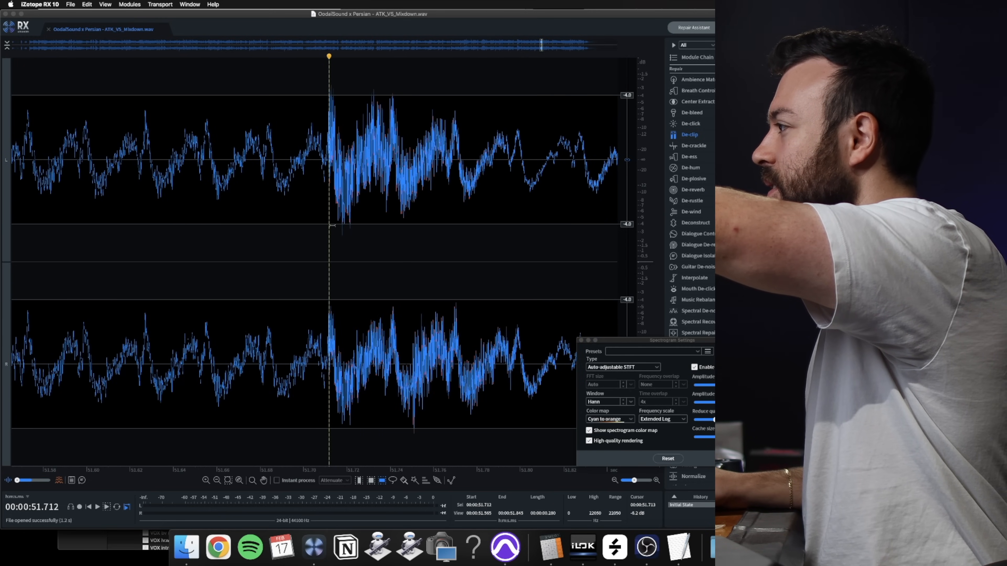
scroll(344, 214, "up", 5)
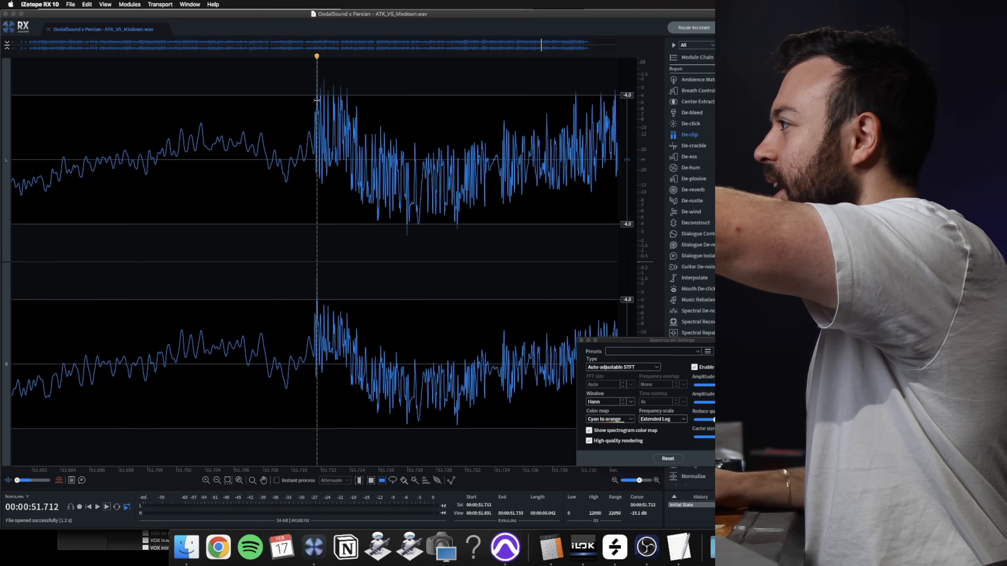
scroll(329, 84, "up", 4)
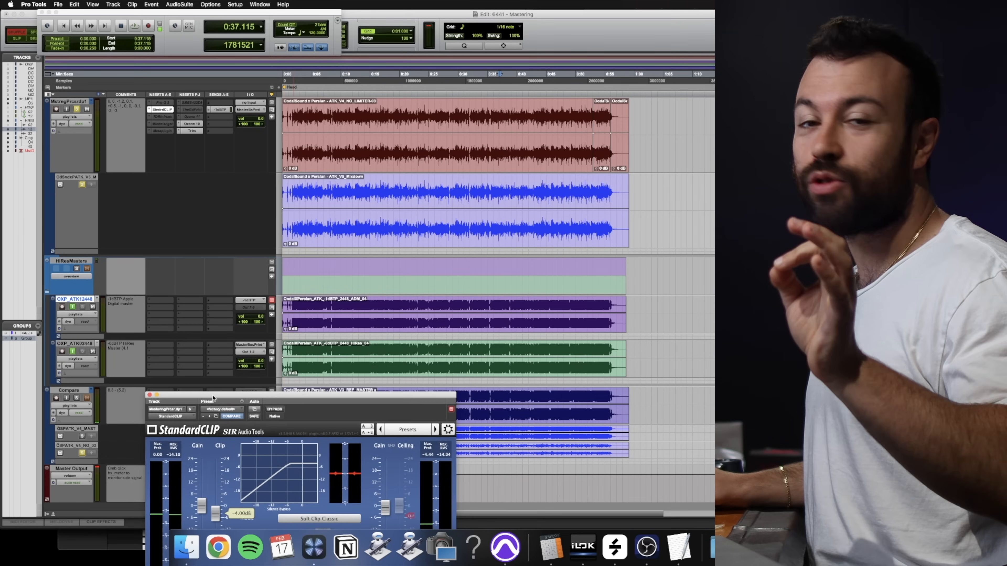
- Play the song in Pro Tools and compare the sound with StandardCLIP bypassed and enabled
left_click_drag(215, 406, 189, 178)
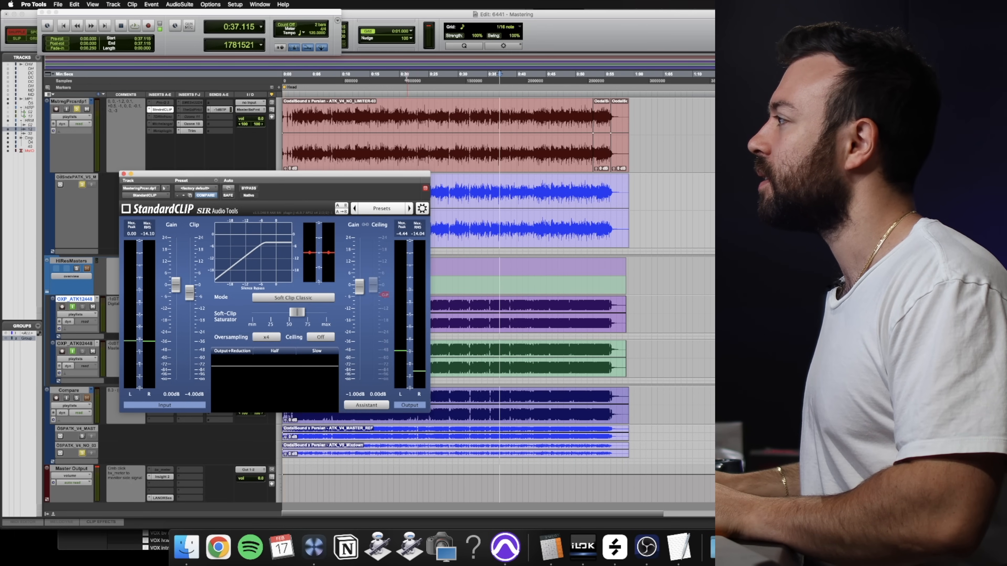
left_click(407, 77)
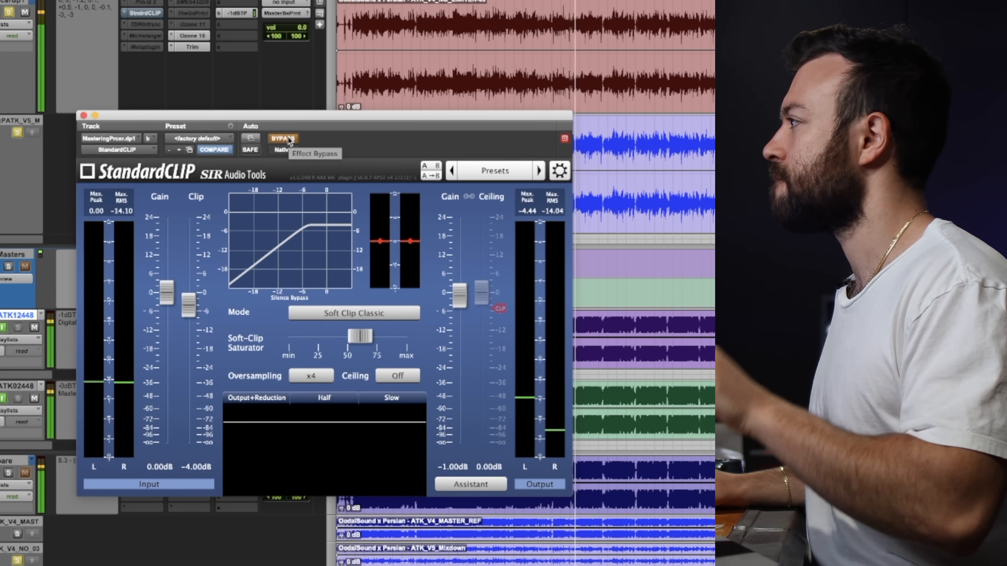
left_click(290, 140)
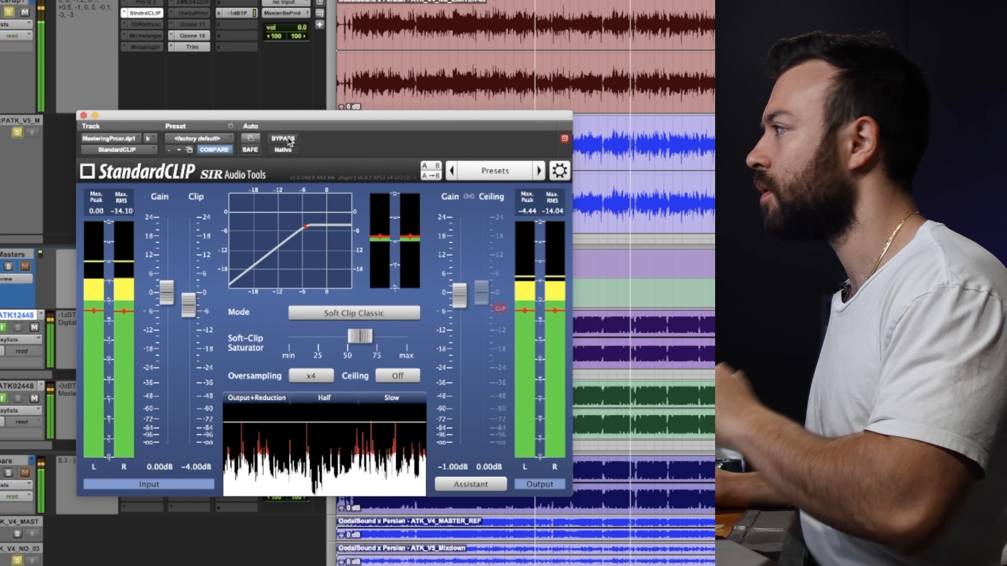
left_click(290, 139)
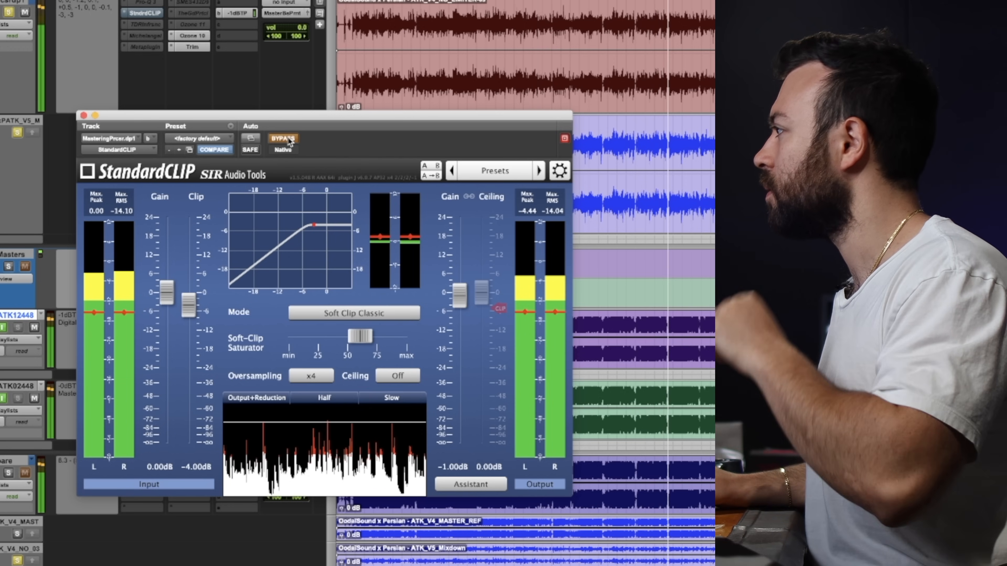
left_click(290, 139)
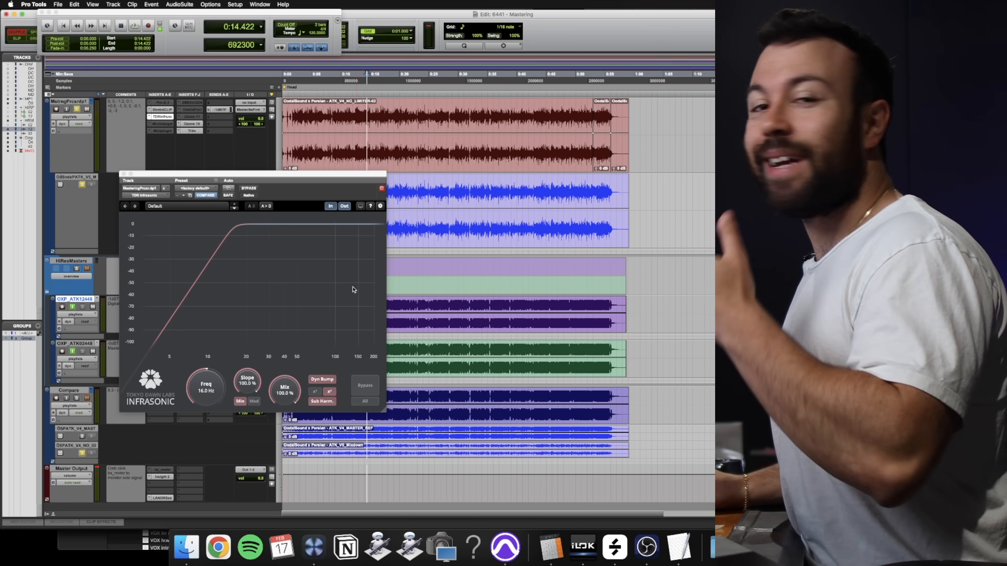
- Move the TDR Infrasonic window aside and compare the filter bypassed and enabled during playback
left_click_drag(289, 179, 375, 161)
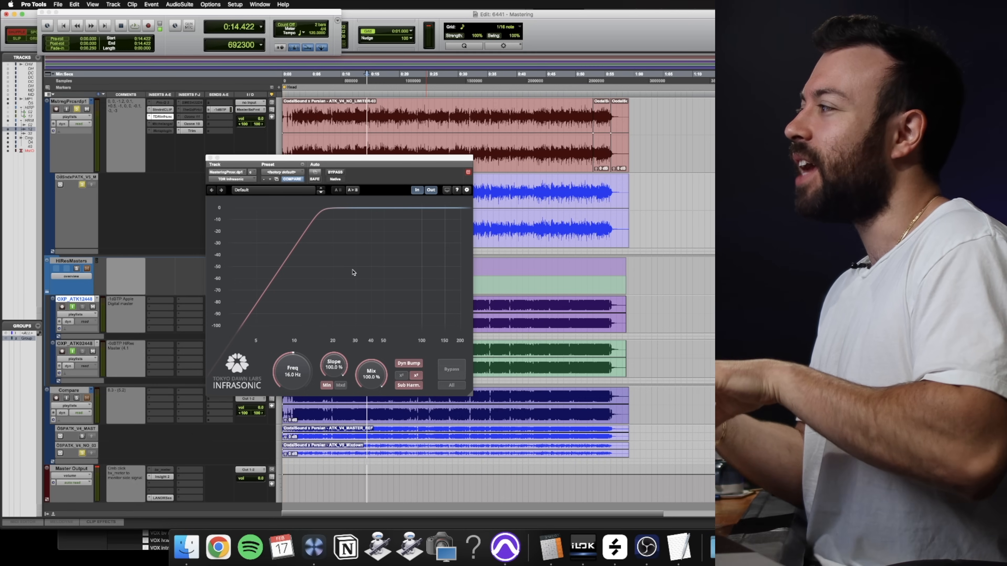
key("space")
left_click(337, 173)
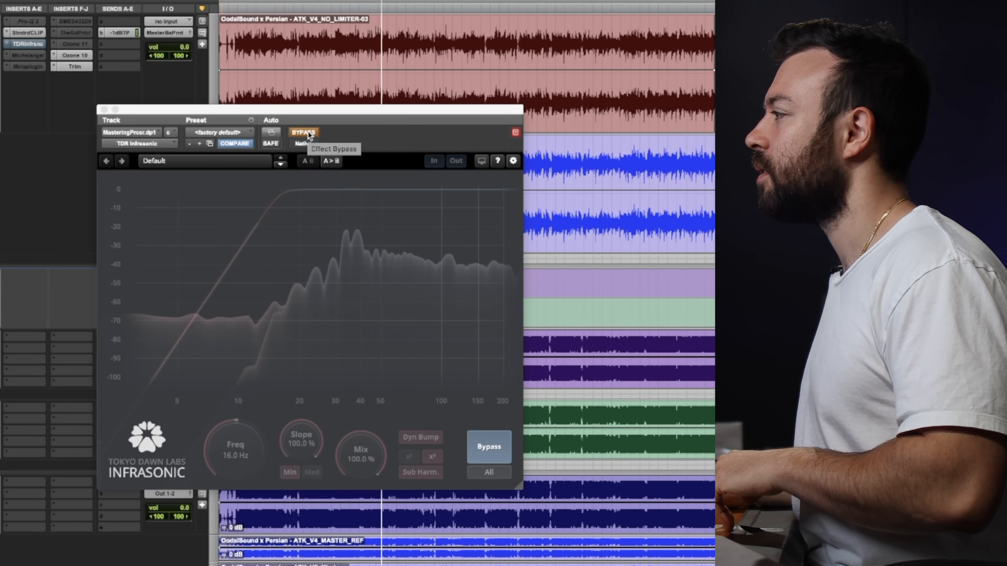
left_click(309, 133)
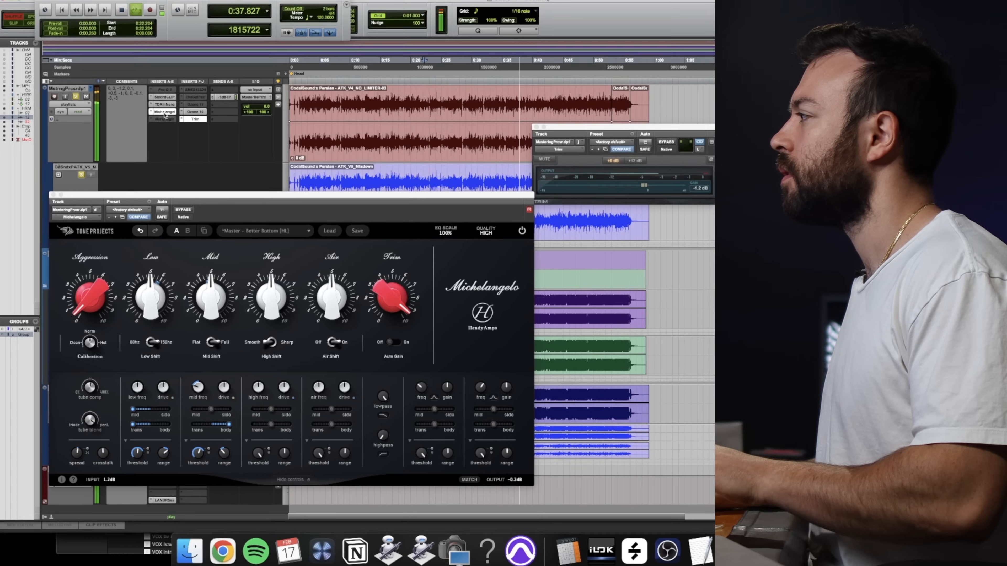
- Stop playback and inspect the Low and Mid knob settings in the Michelangelo equalizer
key("space")
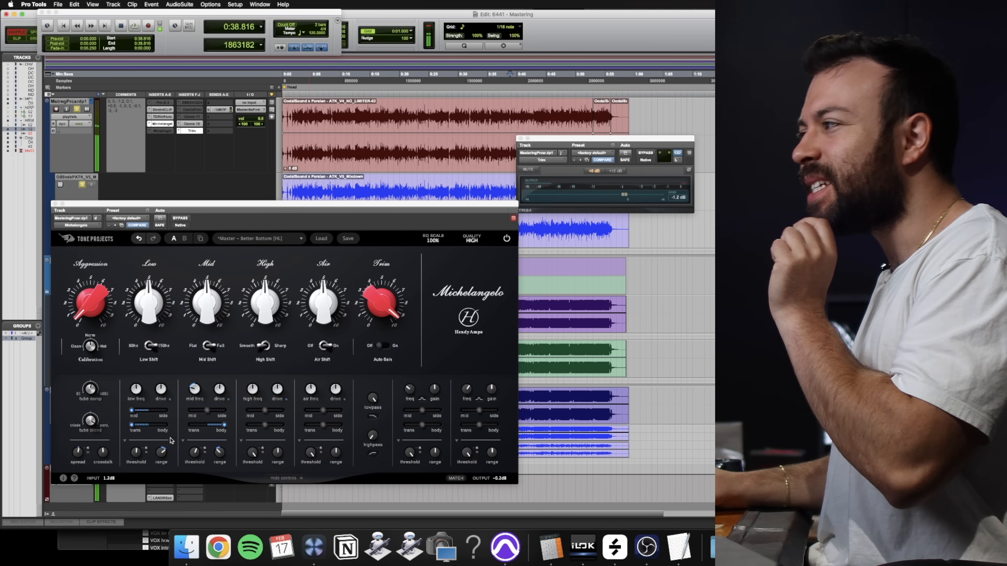
mouse_move(159, 293)
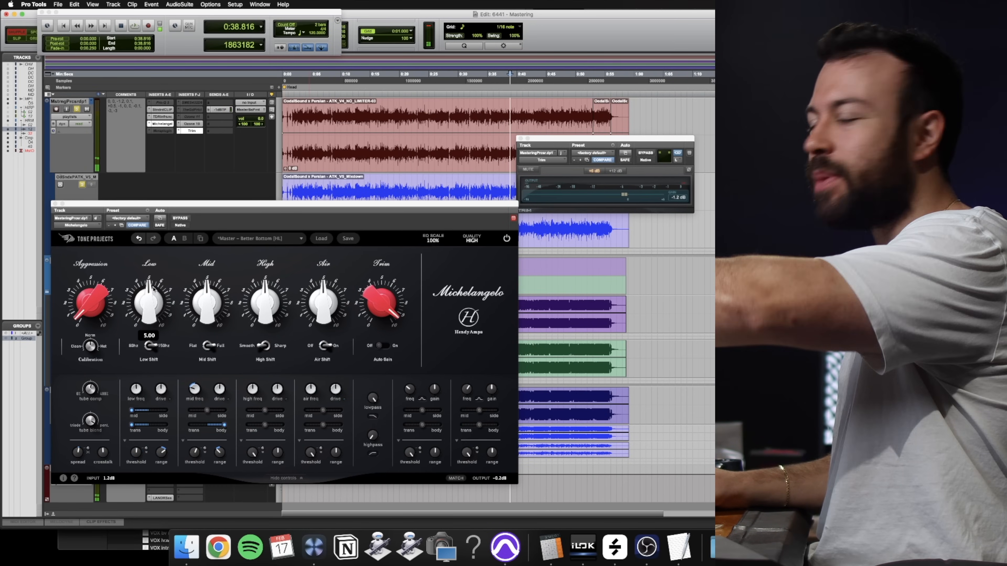
mouse_move(229, 325)
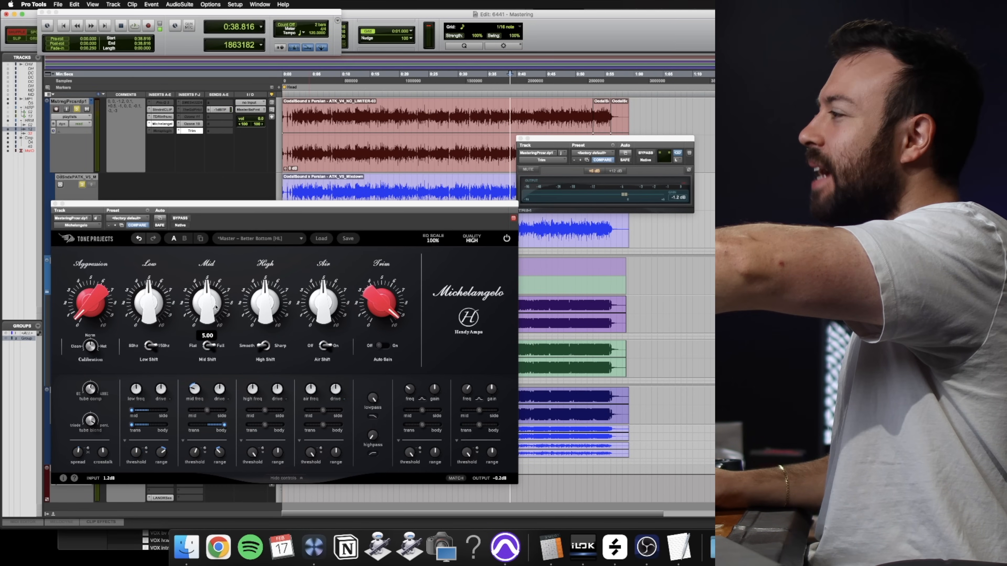
mouse_move(204, 295)
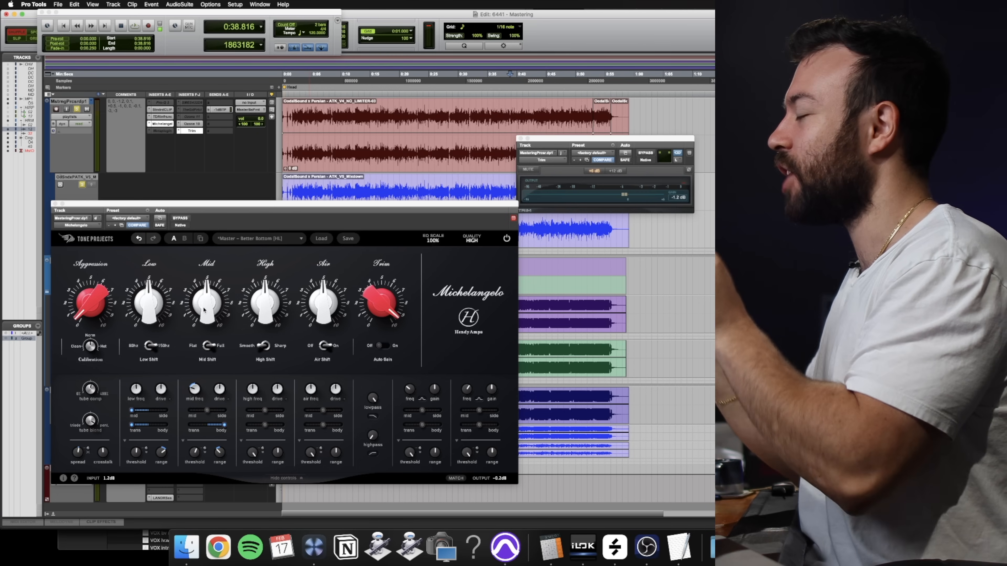
mouse_move(206, 313)
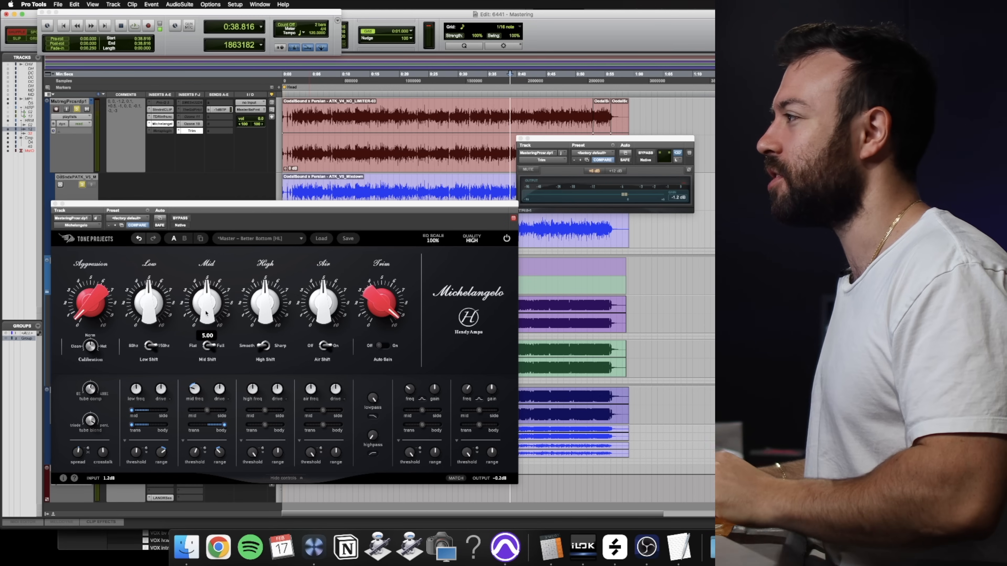
- Make the Metaplugin insert on the mastering track active, open it to view its mid/side routing, and close it
right_click(169, 133)
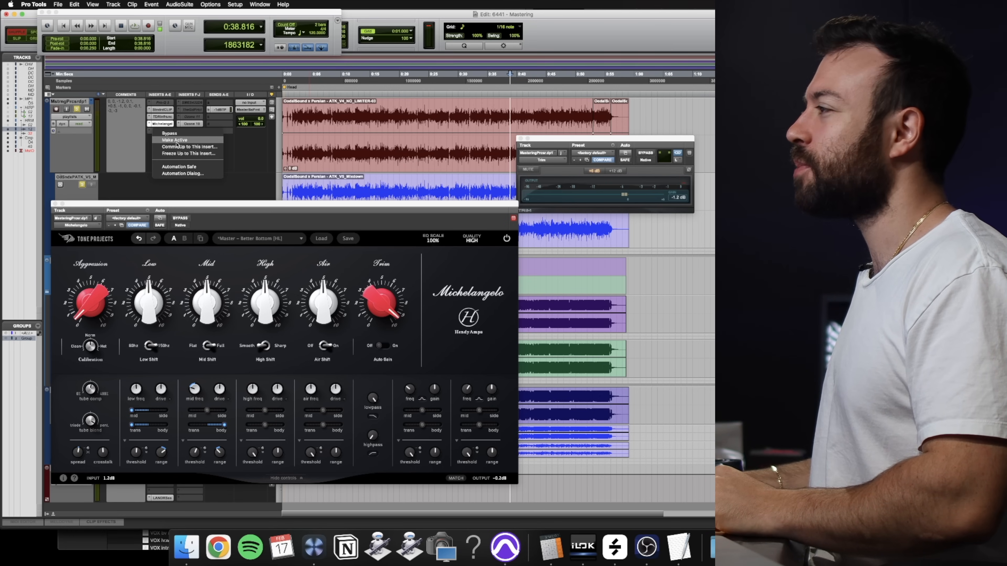
left_click(176, 142)
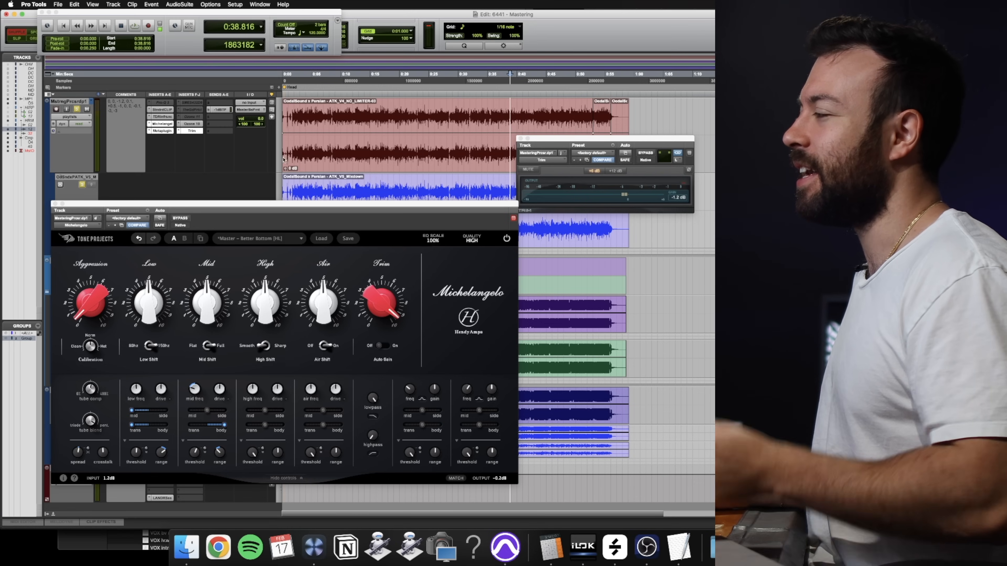
left_click(164, 131)
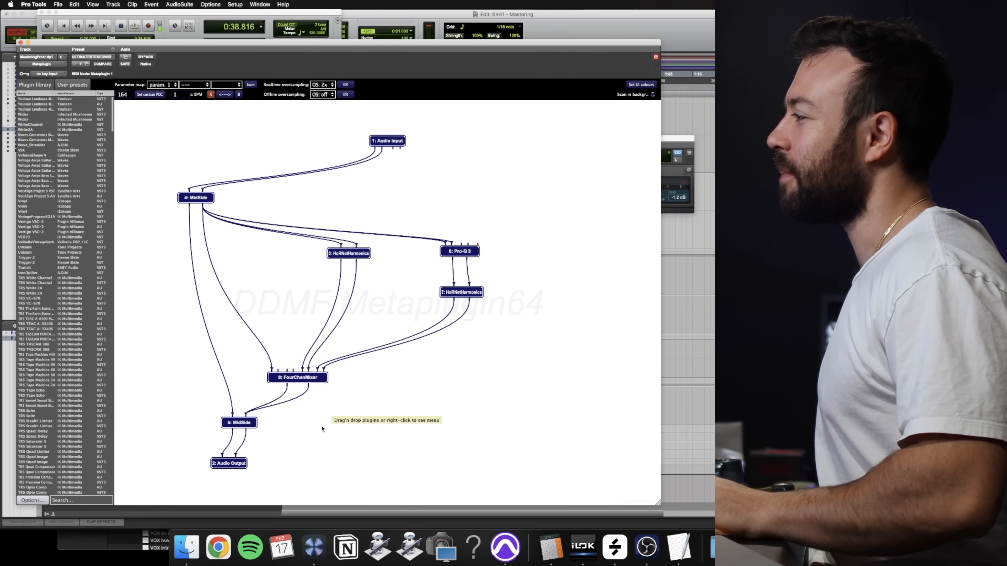
left_click(20, 42)
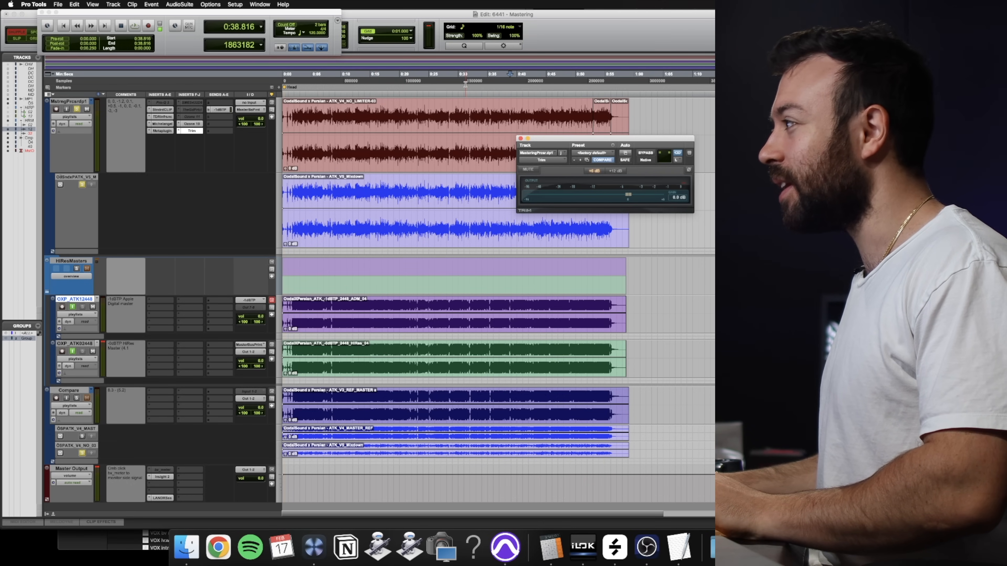
- Play from 22.070 s while toggling Metaplugin's bypass, and select and play the section from 29.852 to 35.487 s
left_click(459, 78)
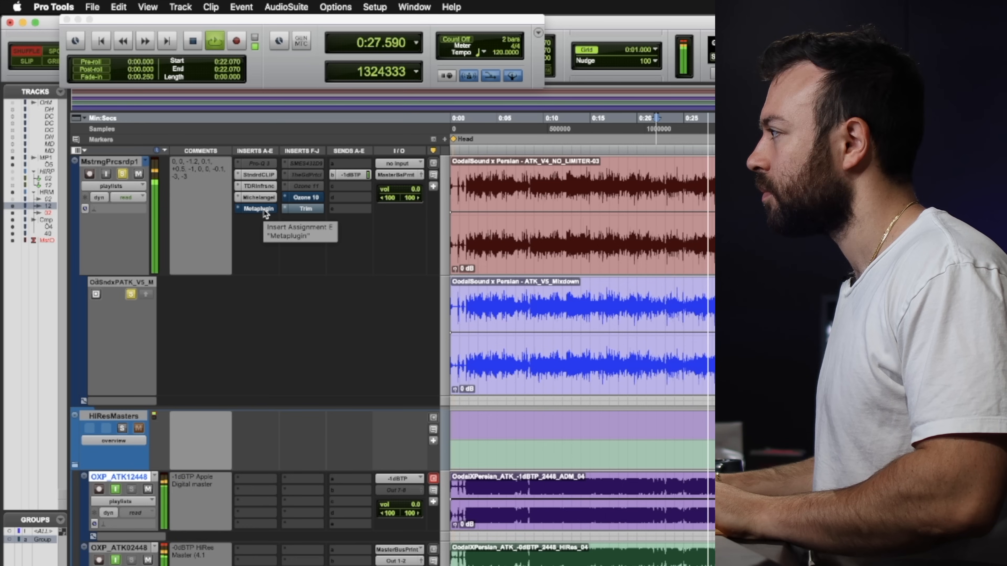
left_click(264, 210, "ctrl+super")
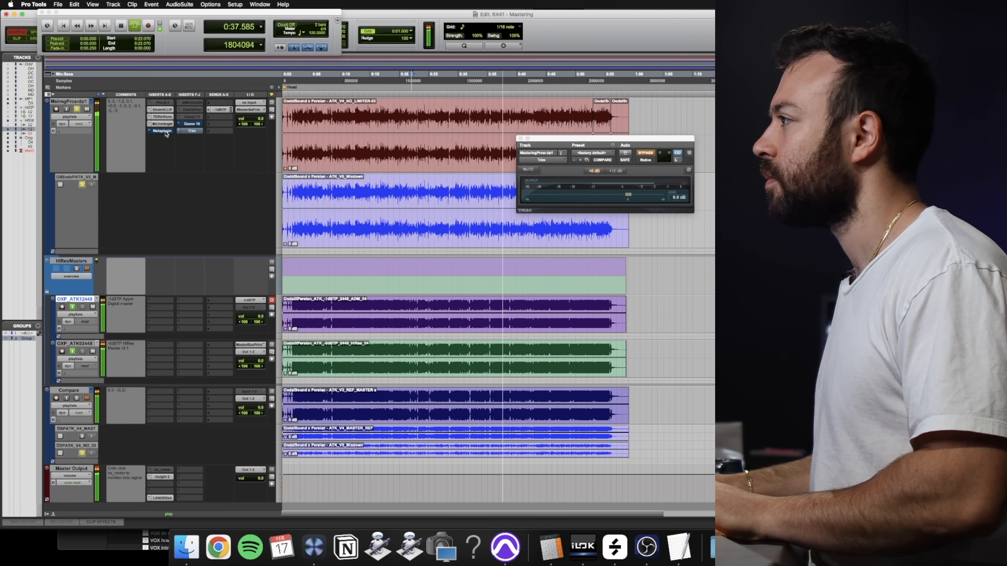
key("space")
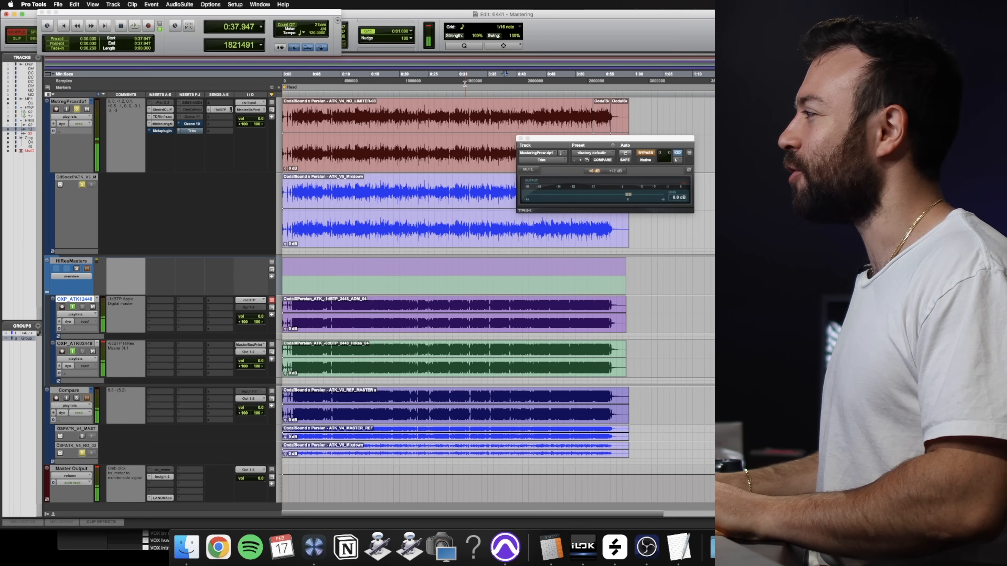
left_click_drag(457, 81, 490, 82)
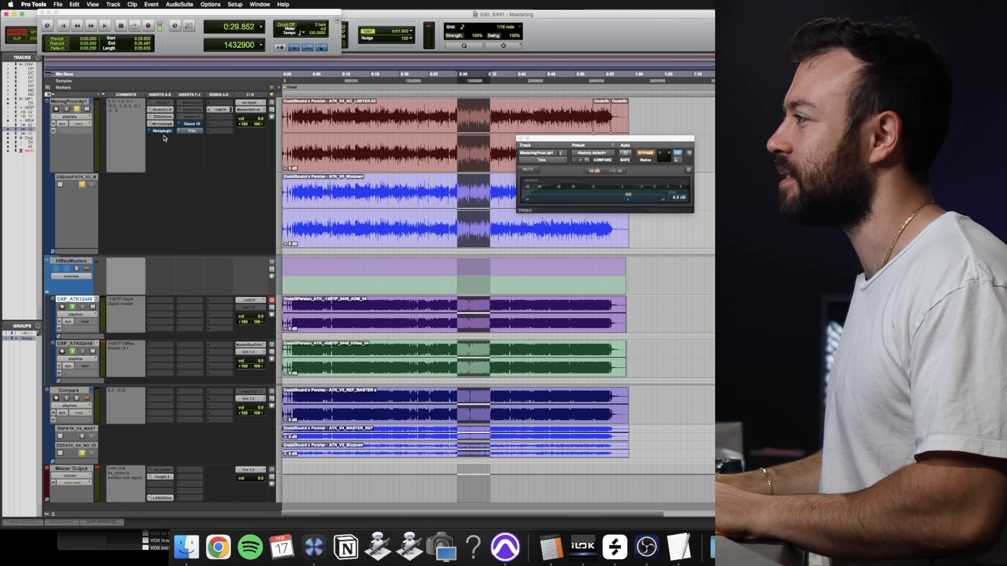
key("space")
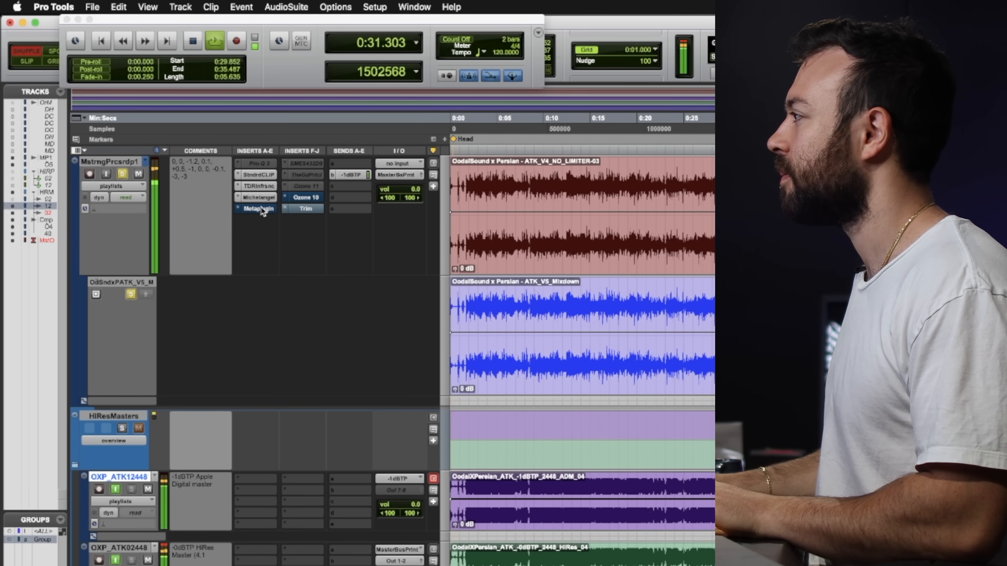
- Toggle Metaplugin's bypass once more, set the Trim plug-in's output gain to +0.5 dB, and close Trim
left_click(261, 207, "shift+super")
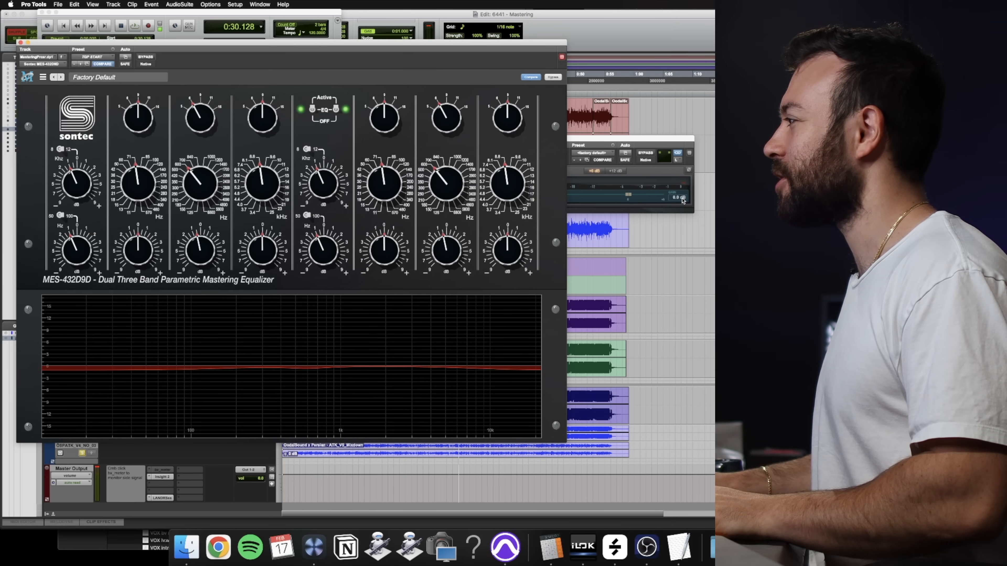
left_click(682, 198)
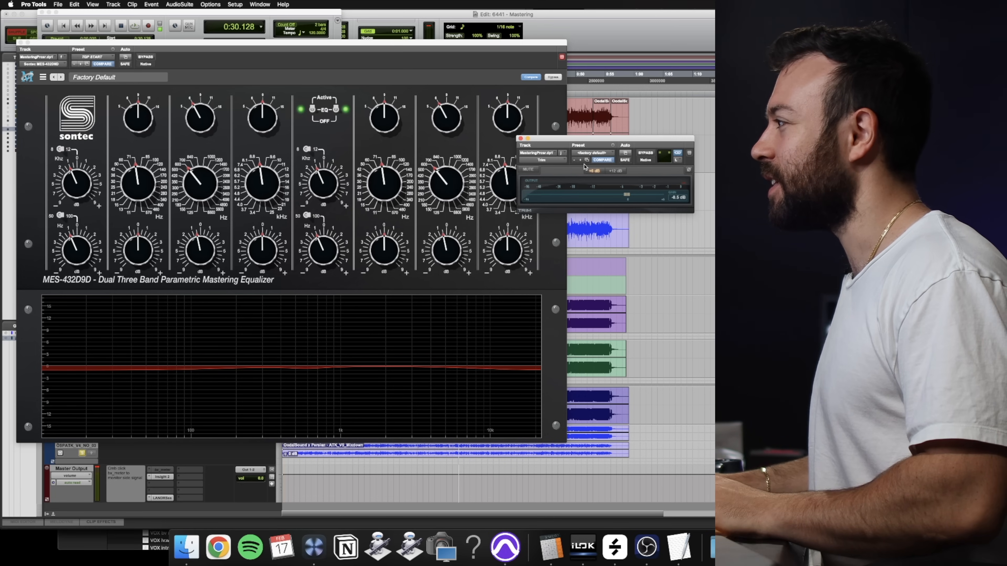
left_click(520, 139)
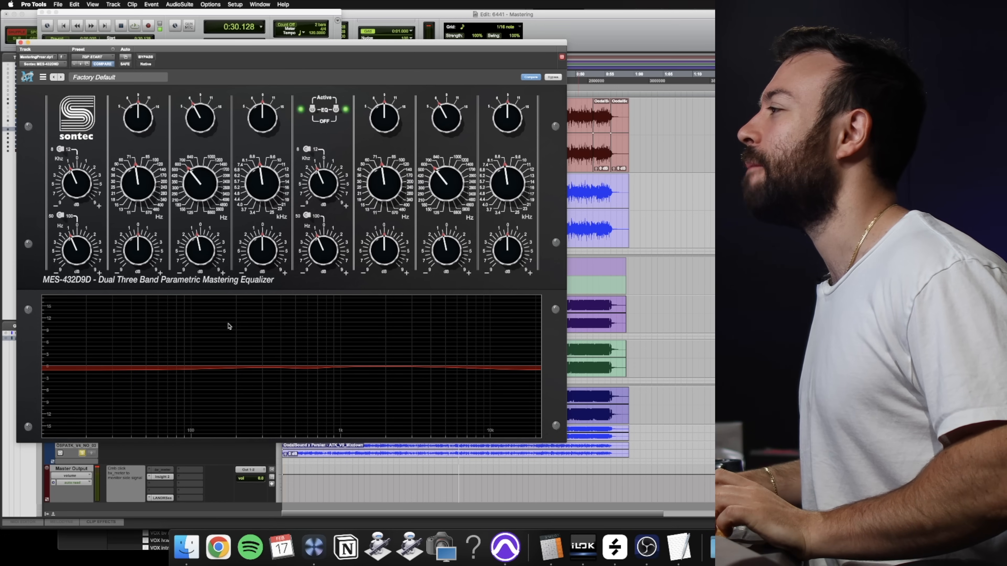
- Move the Sontec MES-432D9D window clear of the inserts and compare the equalizer bypassed and enabled during playback
left_click_drag(149, 48, 212, 187)
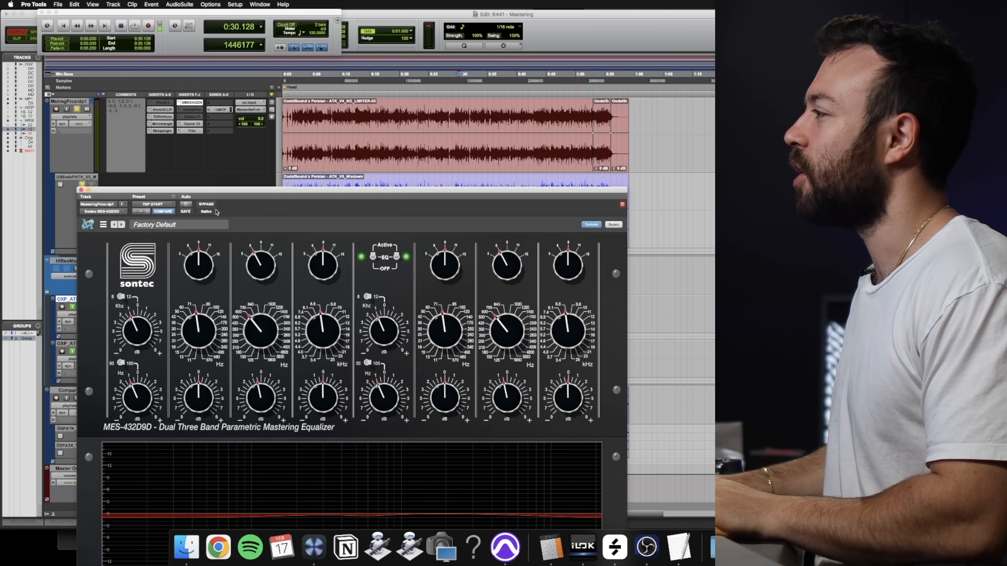
left_click_drag(221, 193, 191, 147)
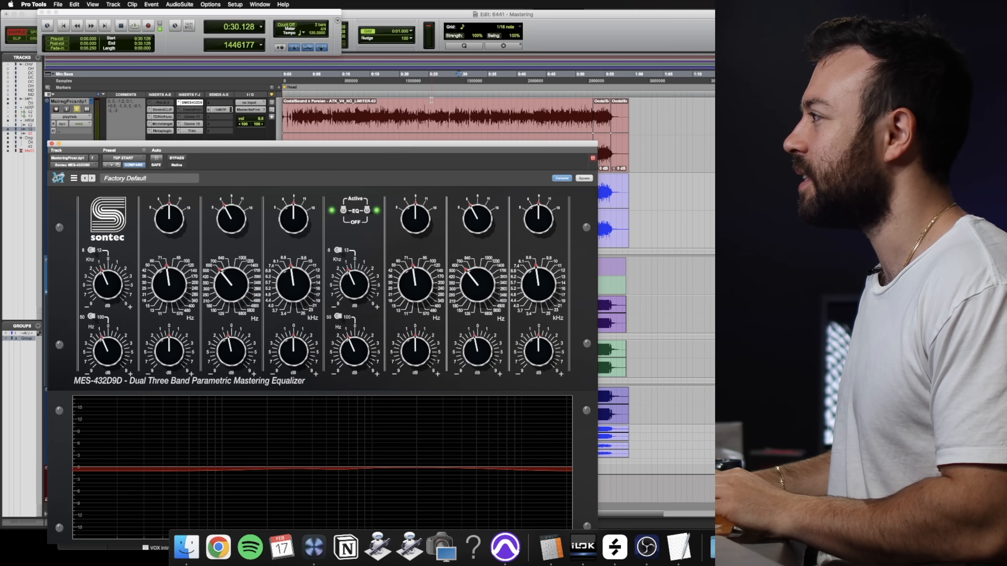
left_click(418, 82)
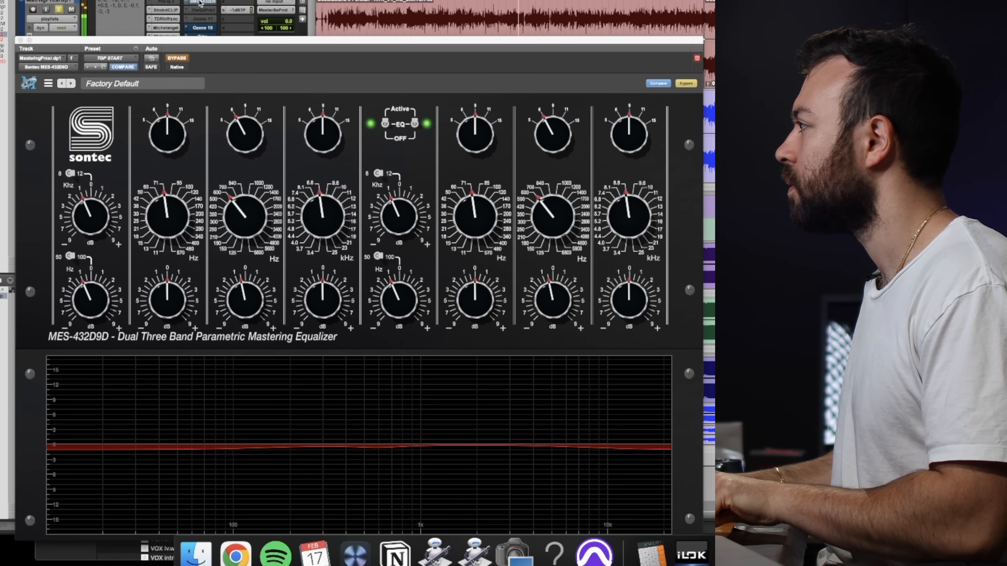
left_click(201, 3, "super")
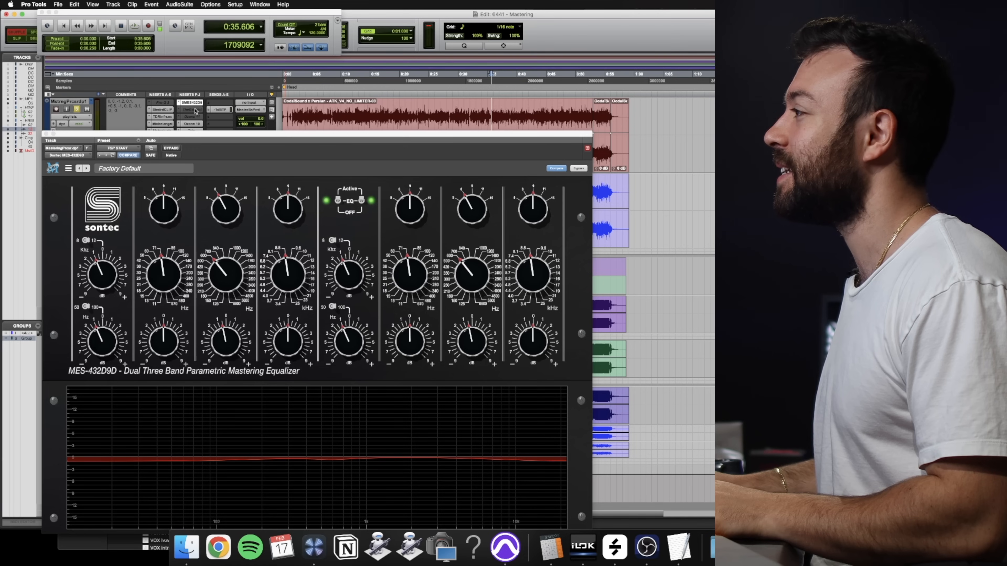
- Make The God Particle insert on the mastering track active and open its window
right_click(193, 103)
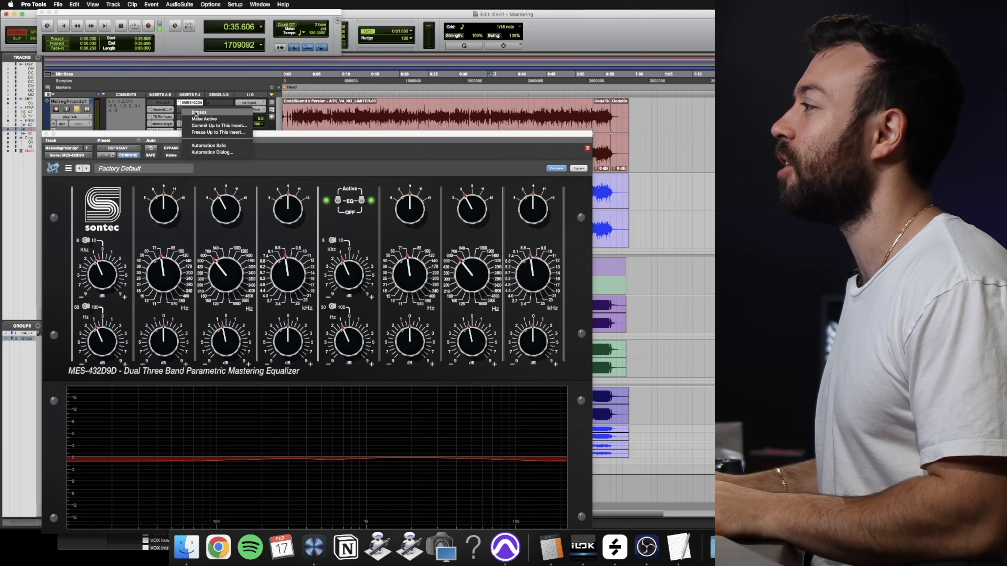
left_click(196, 113)
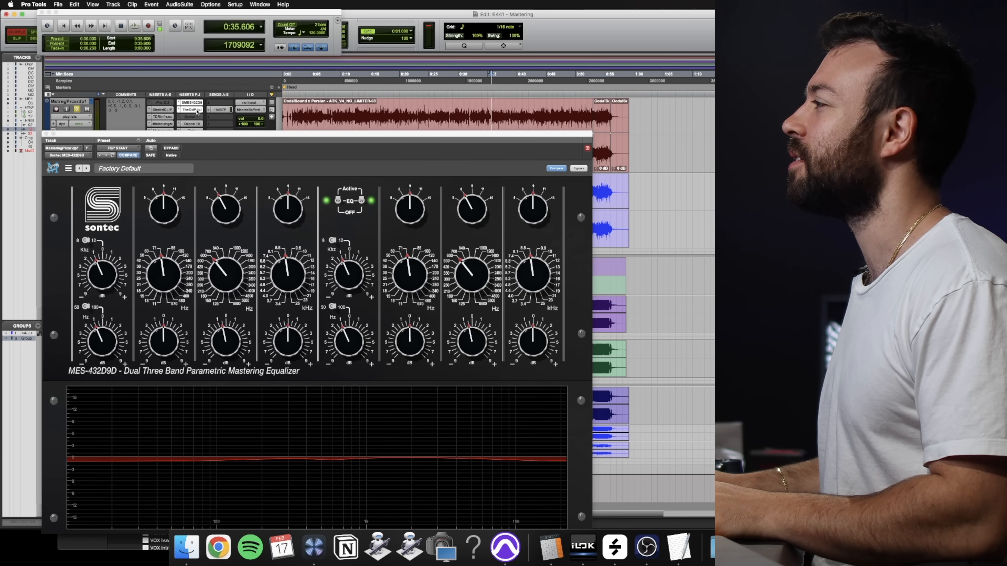
left_click(197, 111)
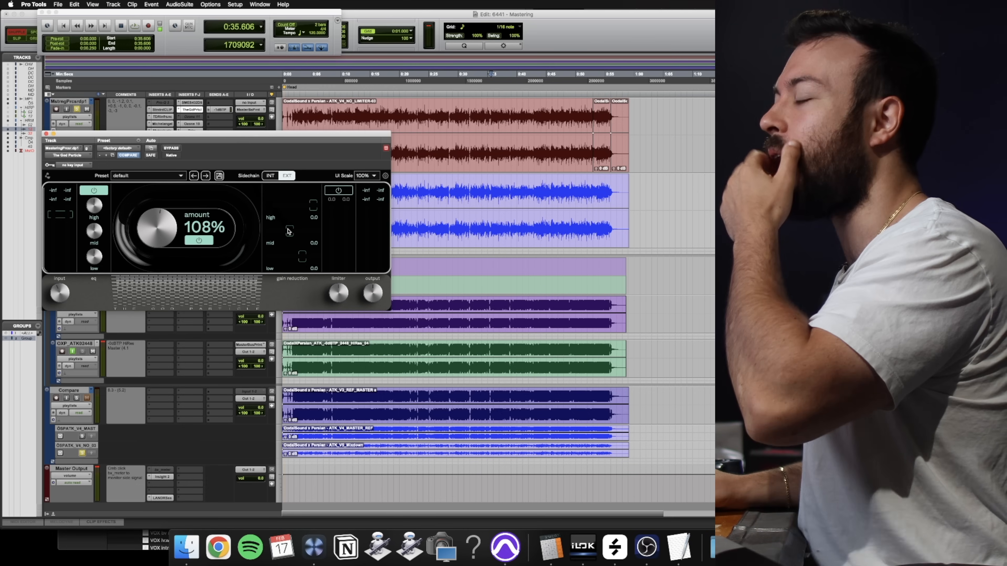
- Check The God Particle's gain offset in the TextEdit notes, set Trim's output gain to -1 dB in Pro Tools, and close Trim
key("super+Tab")
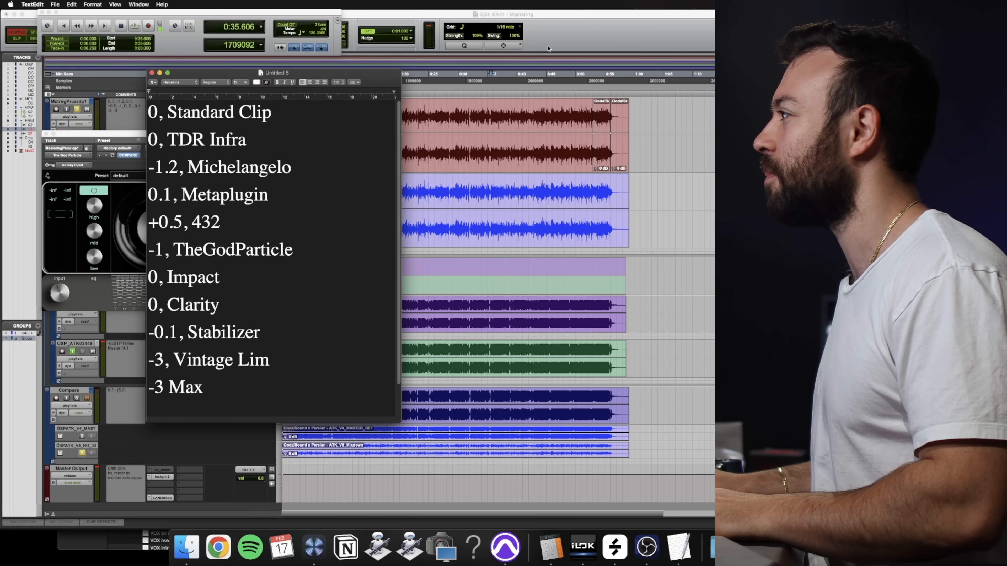
key("super+Tab")
left_click_drag(246, 137, 234, 202)
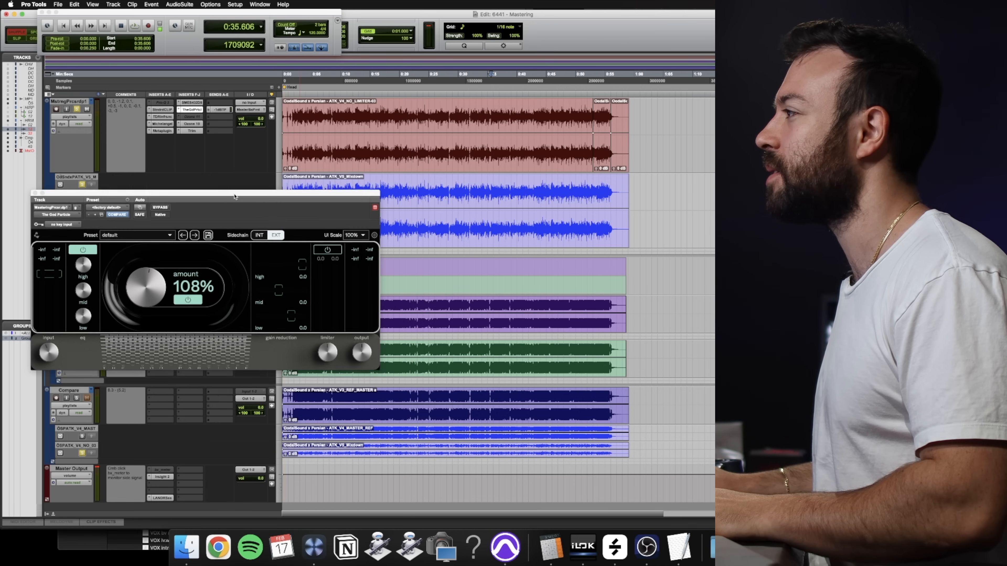
left_click(190, 130)
left_click(194, 252)
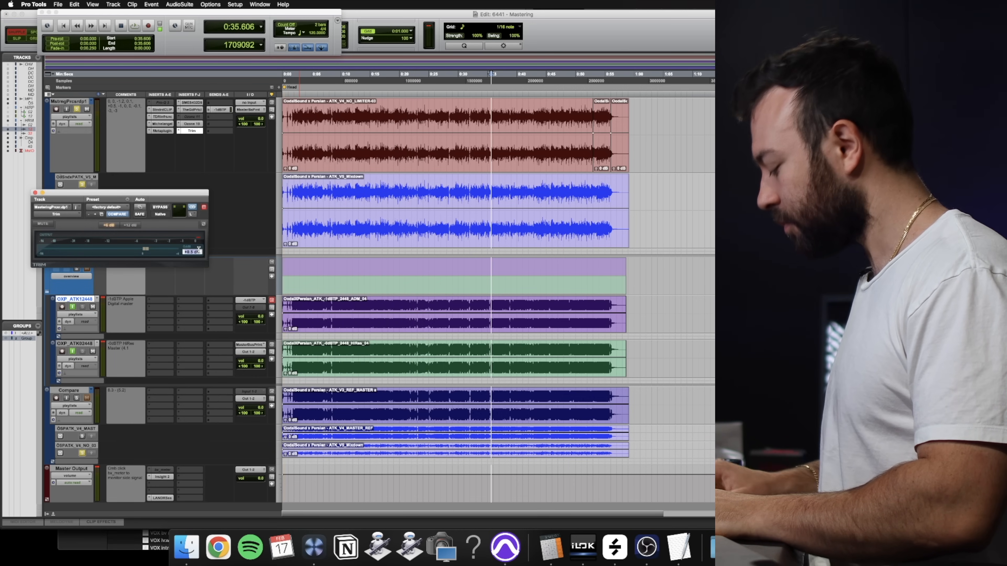
type("-1")
key("Return")
left_click(35, 193)
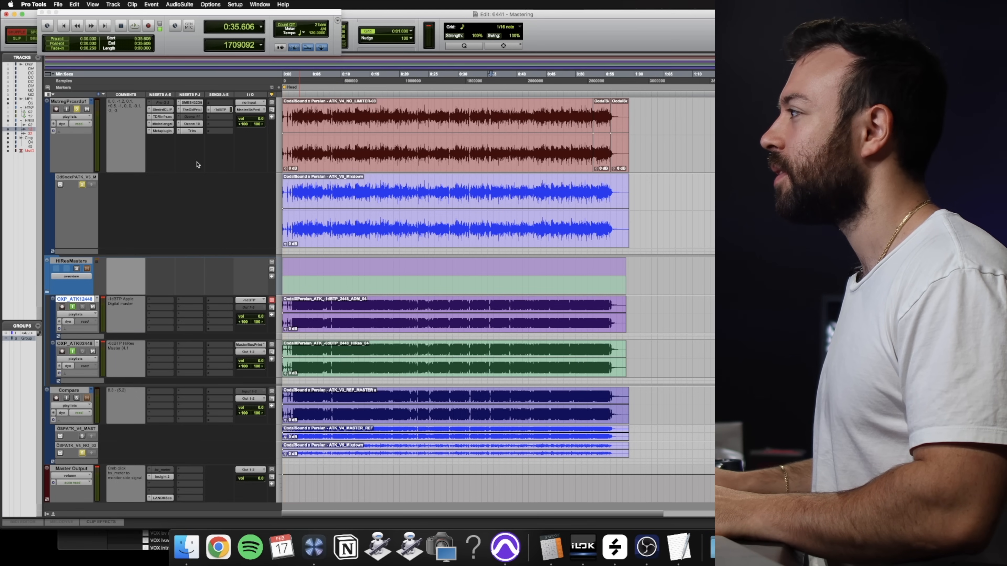
- Place the playback position at 25.625 s, reopen The God Particle, and switch its sidechain between INT and EXT
left_click(435, 82)
left_click(200, 110)
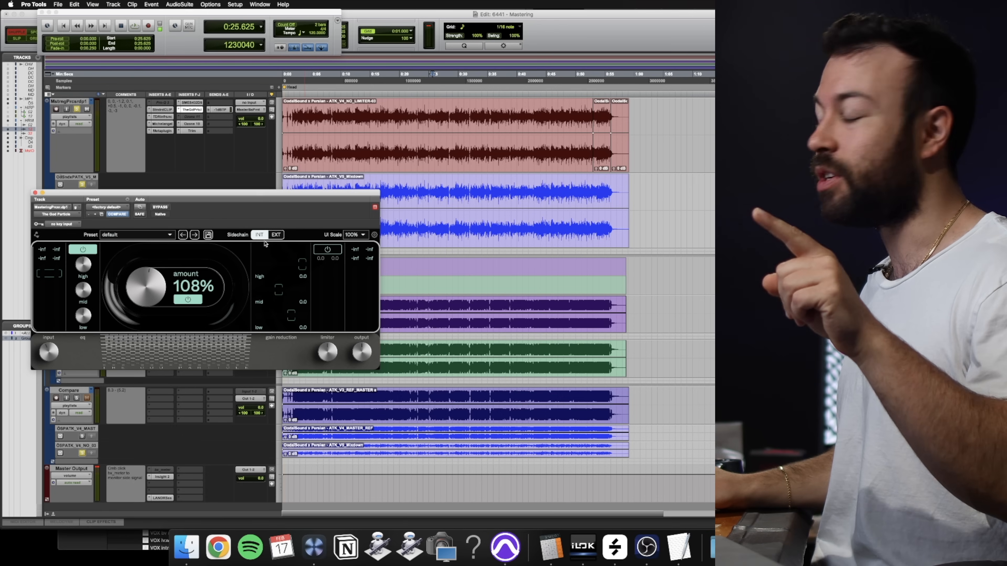
left_click(280, 236)
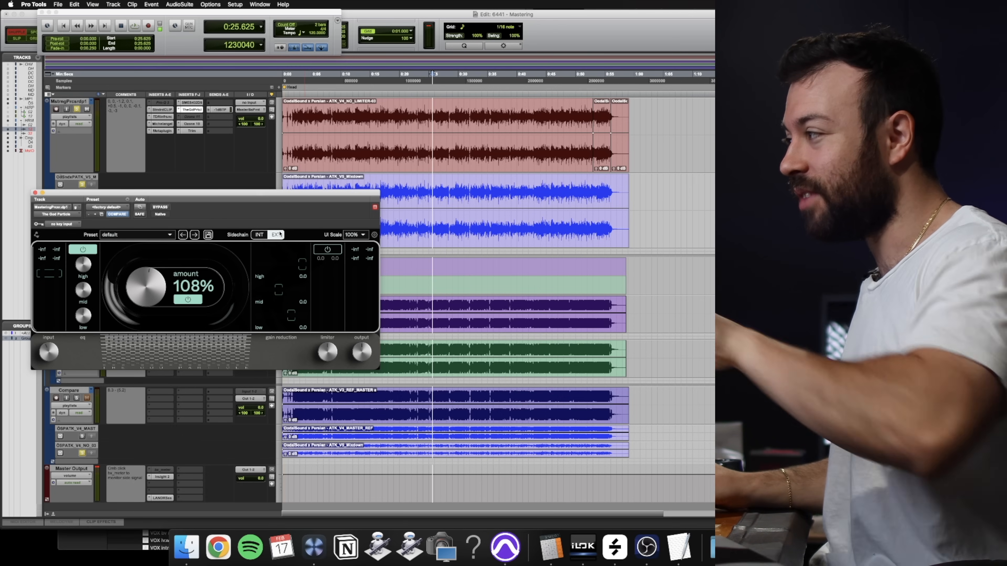
left_click(258, 236)
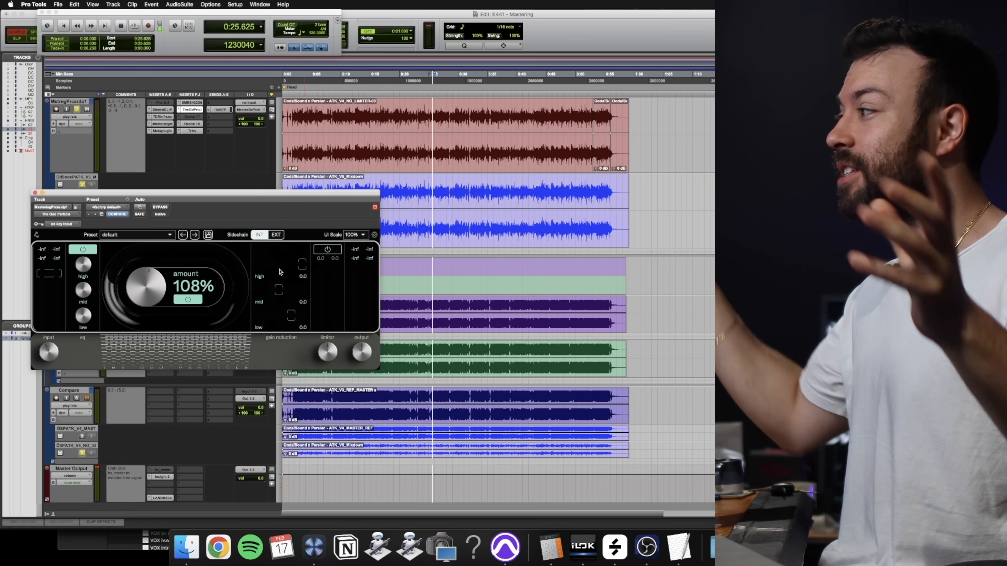
left_click(276, 236)
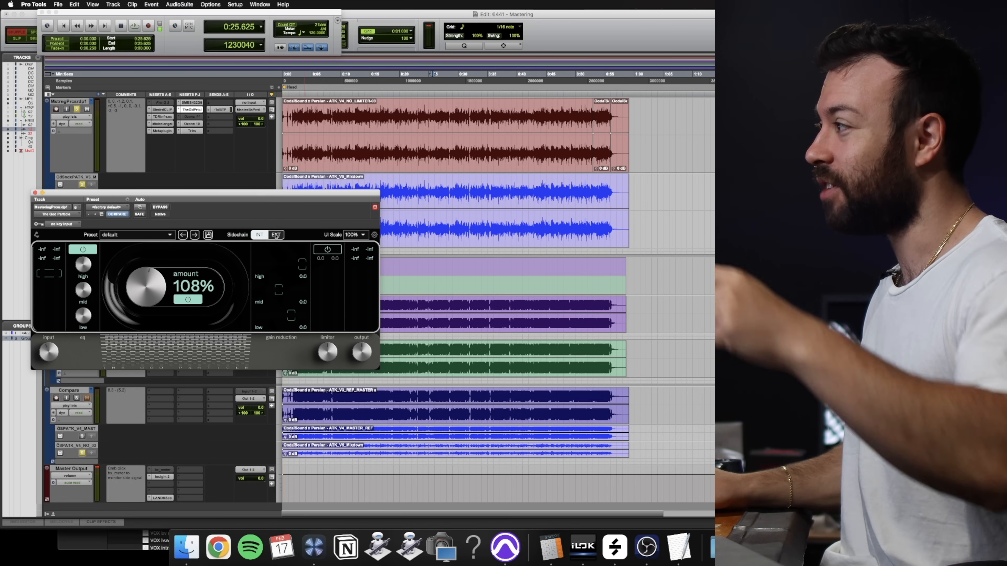
left_click(262, 238)
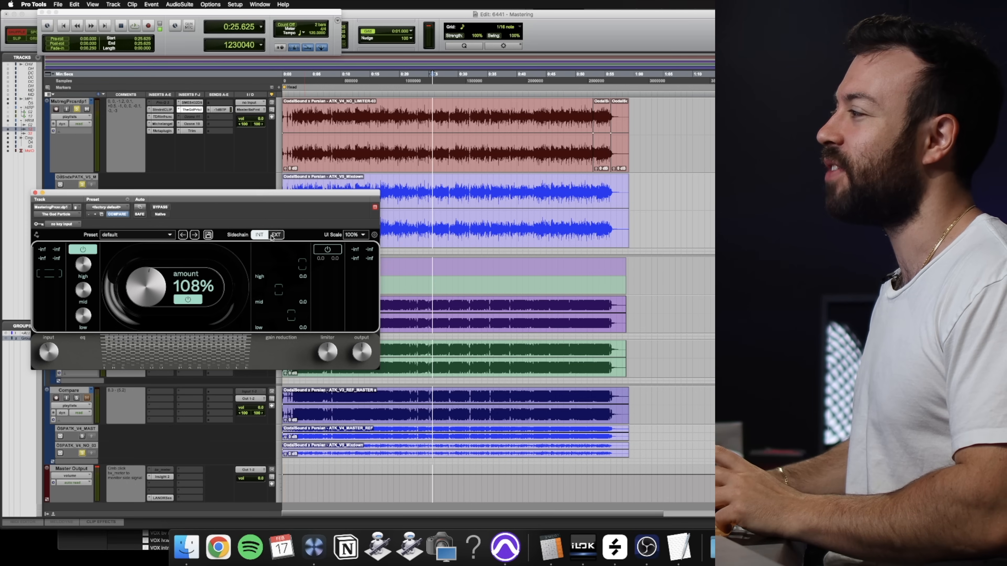
left_click(274, 236)
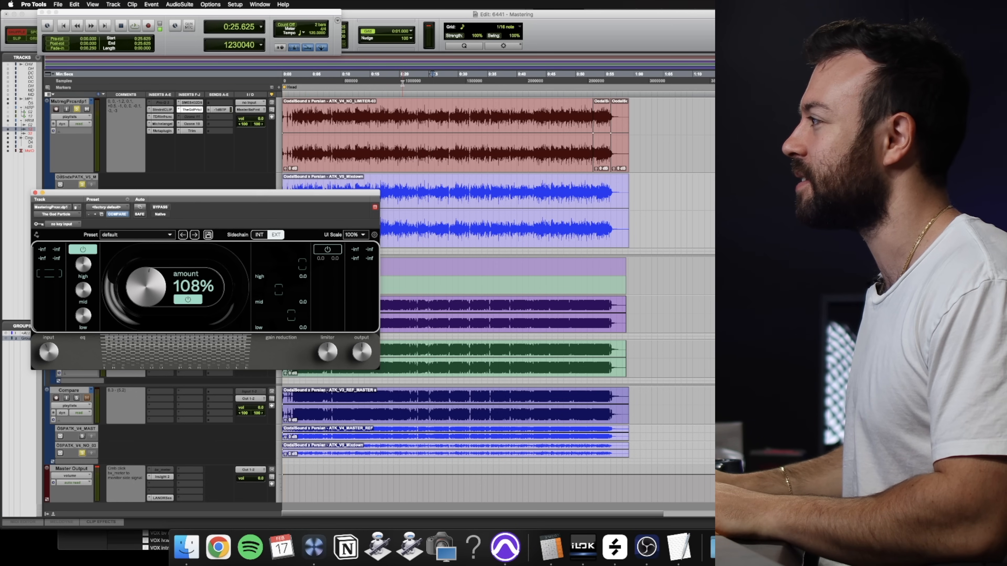
- Start playback and compare The God Particle's gain reduction with the sidechain set to INT and to EXT
key("space")
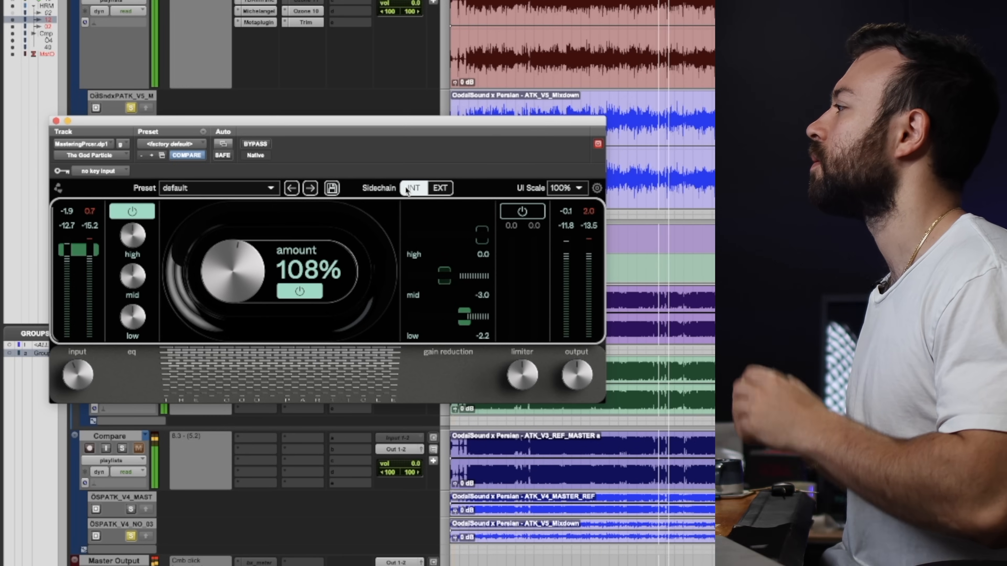
left_click(255, 235)
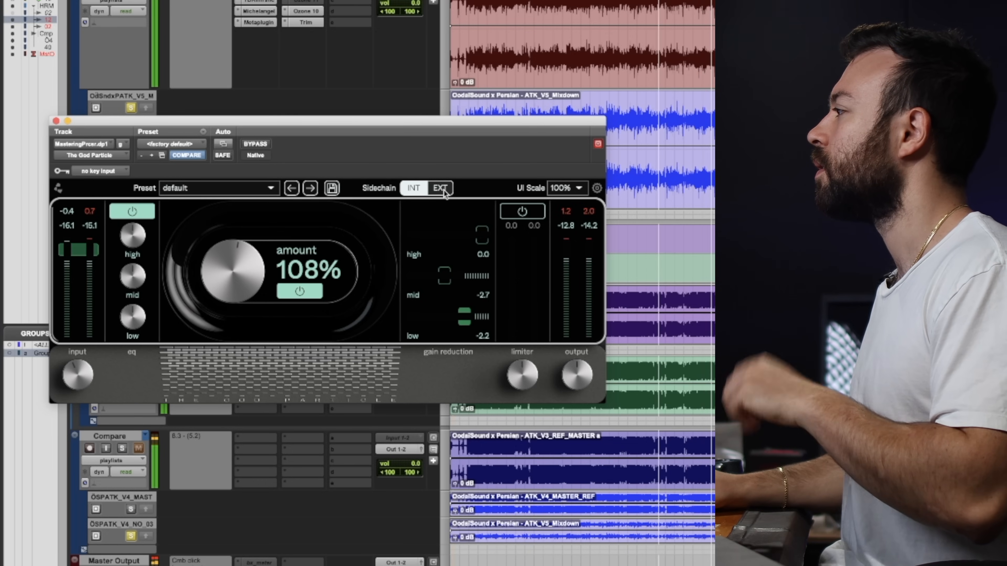
left_click(440, 188)
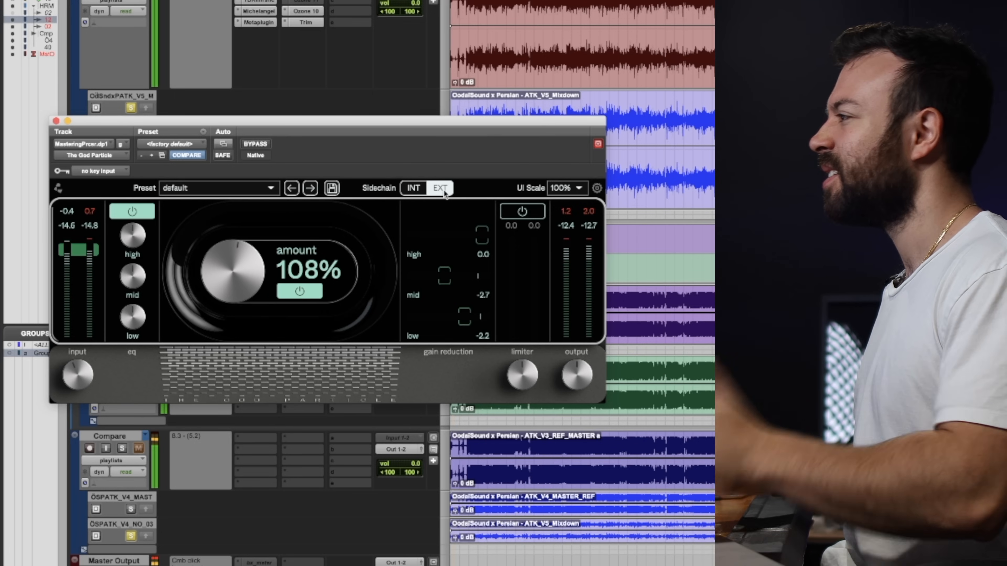
left_click(436, 190)
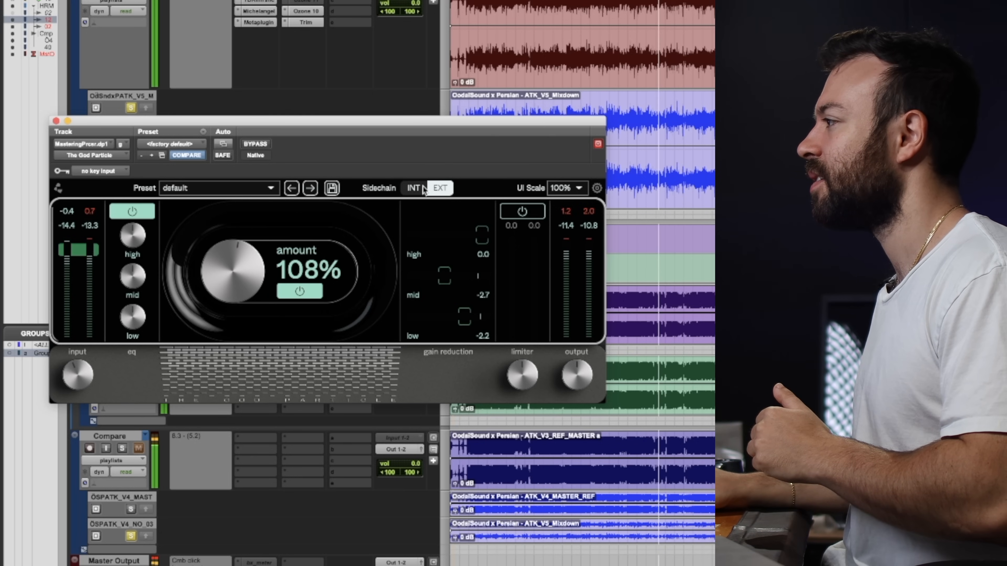
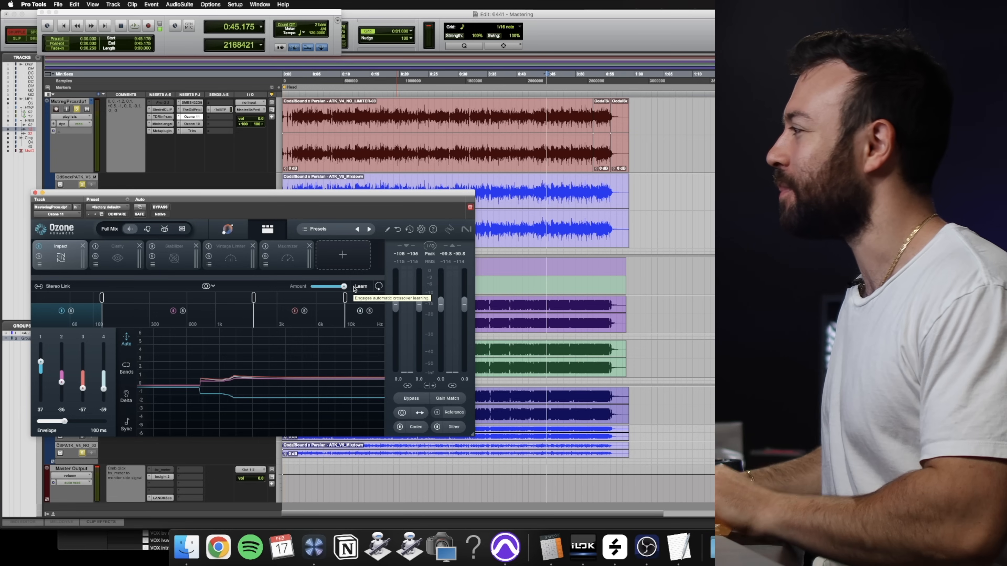
- Play the mix from 19.320 s and compare Ozone 11's Impact module bypassed and active, leaving it on
left_click(489, 80)
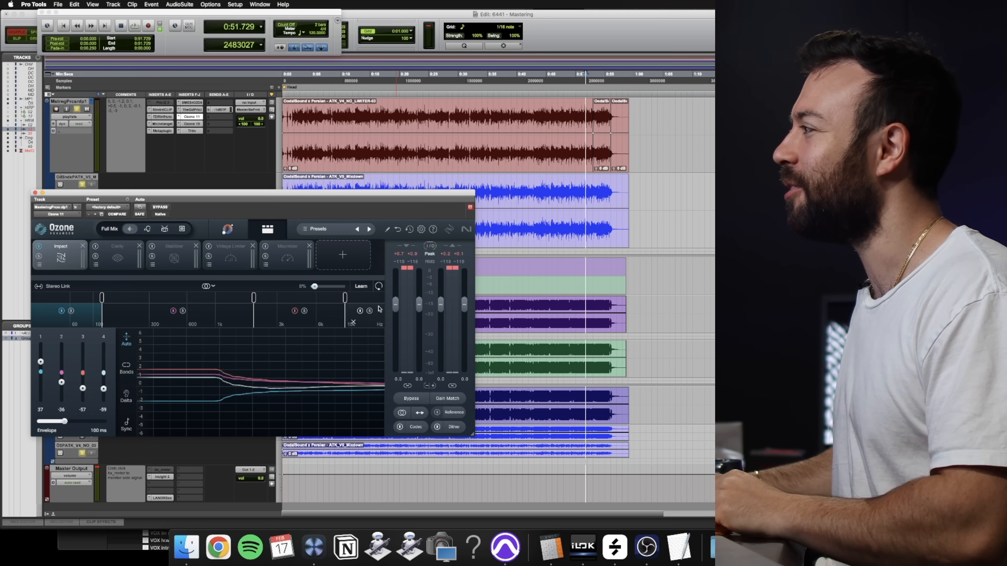
left_click(414, 88)
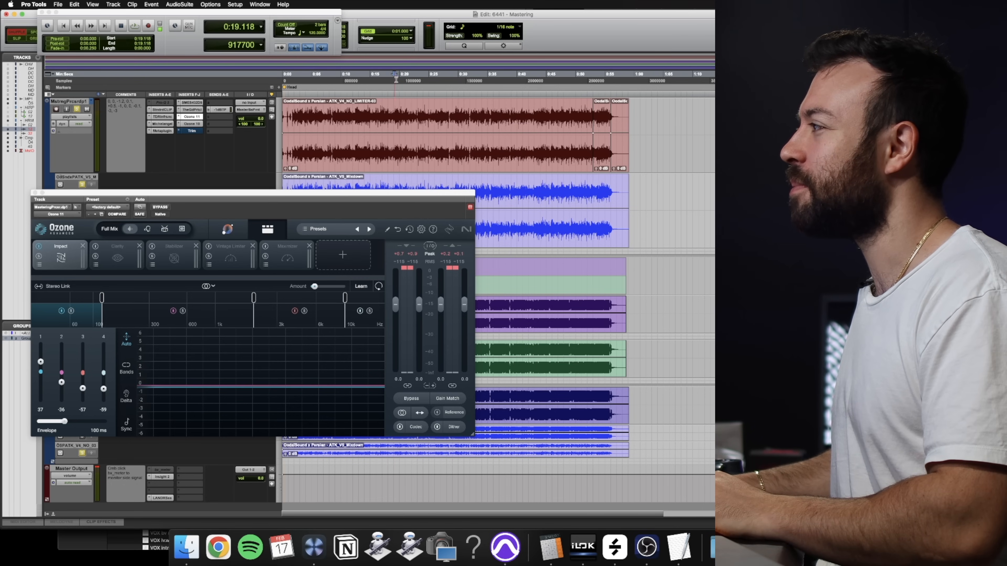
left_click(39, 246)
key("space")
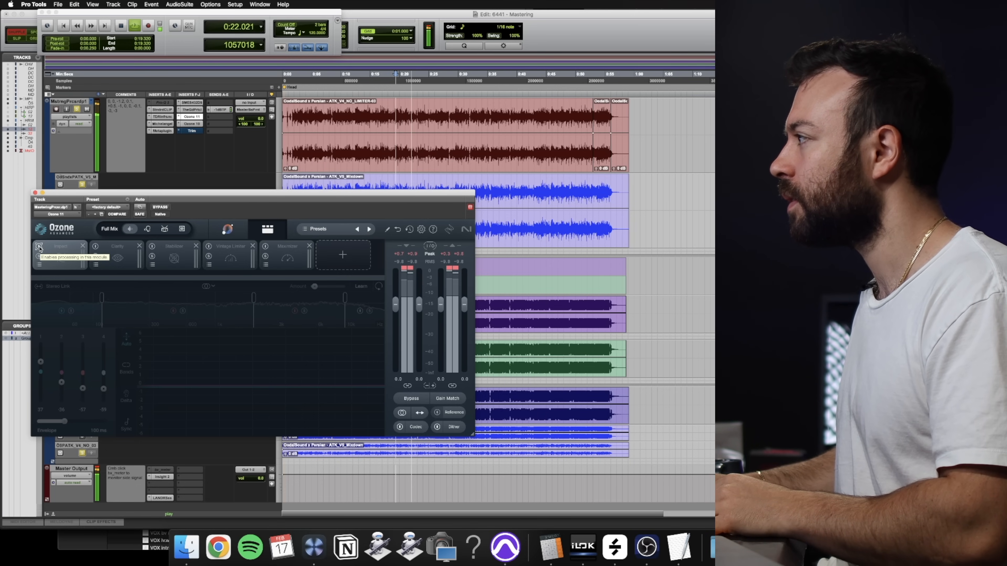
left_click(39, 246)
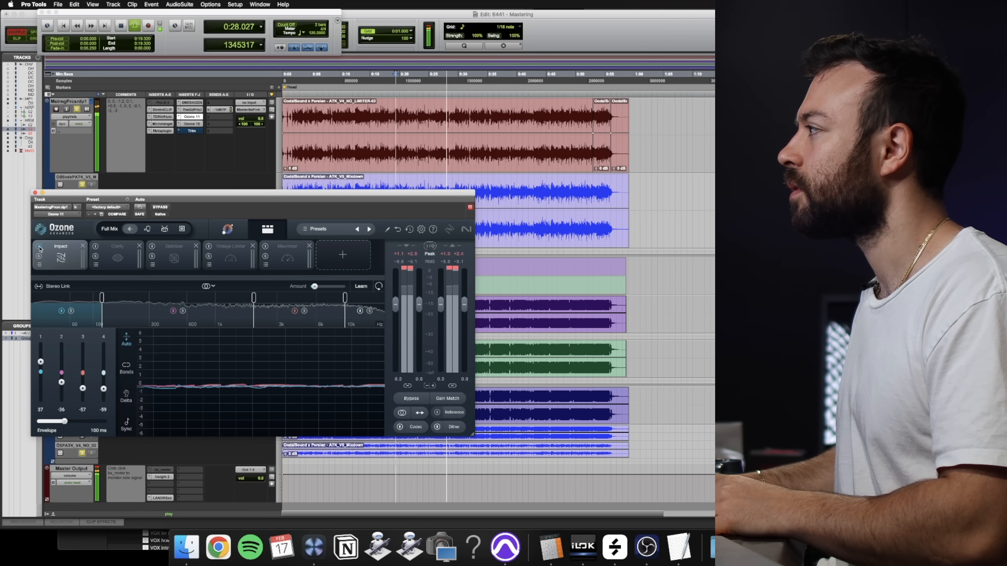
left_click(39, 247)
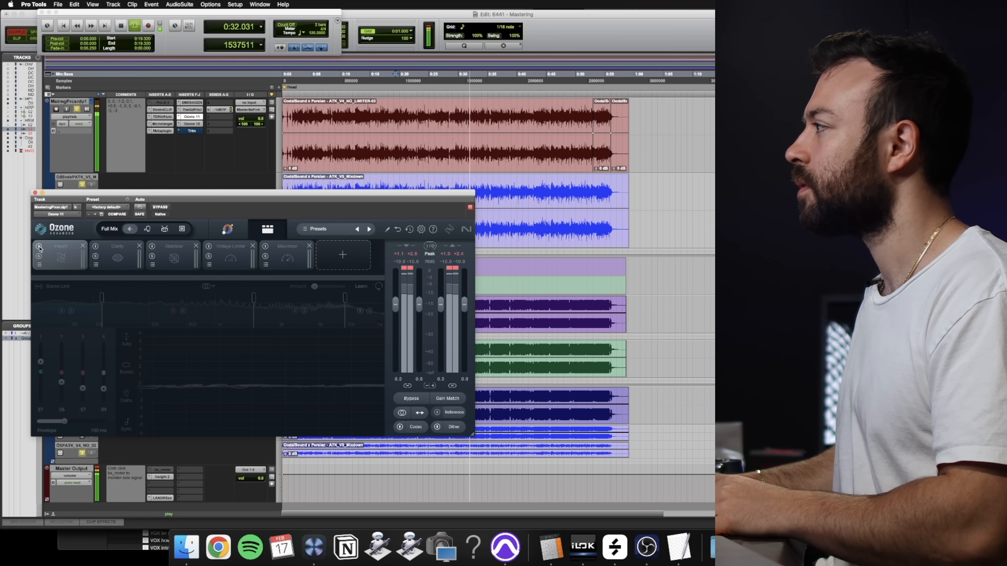
left_click(40, 247)
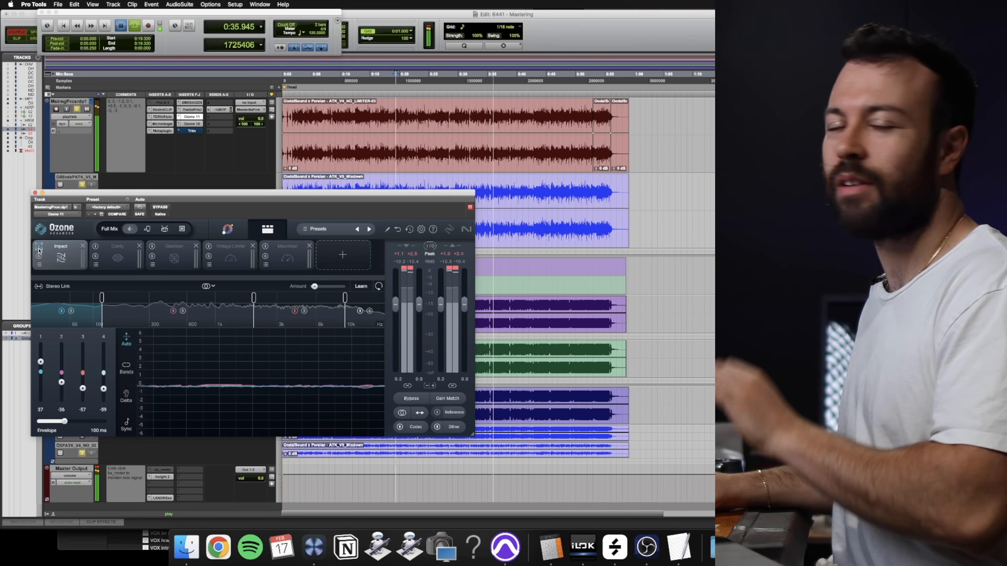
key("space")
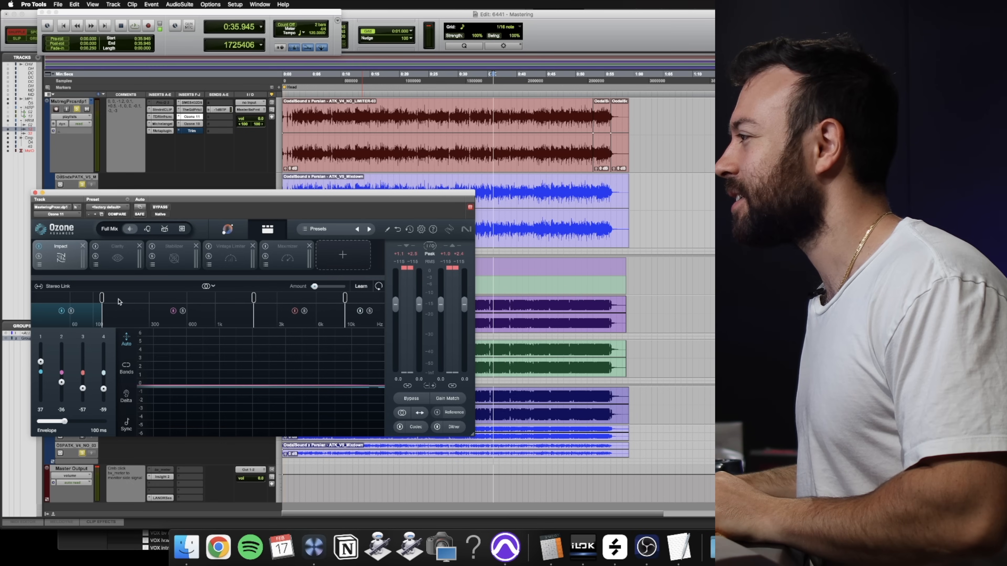
- Turn on Ozone's Clarity module, compare it bypassed and active during playback from 22.338 s, and reset the peak meters
left_click(107, 258)
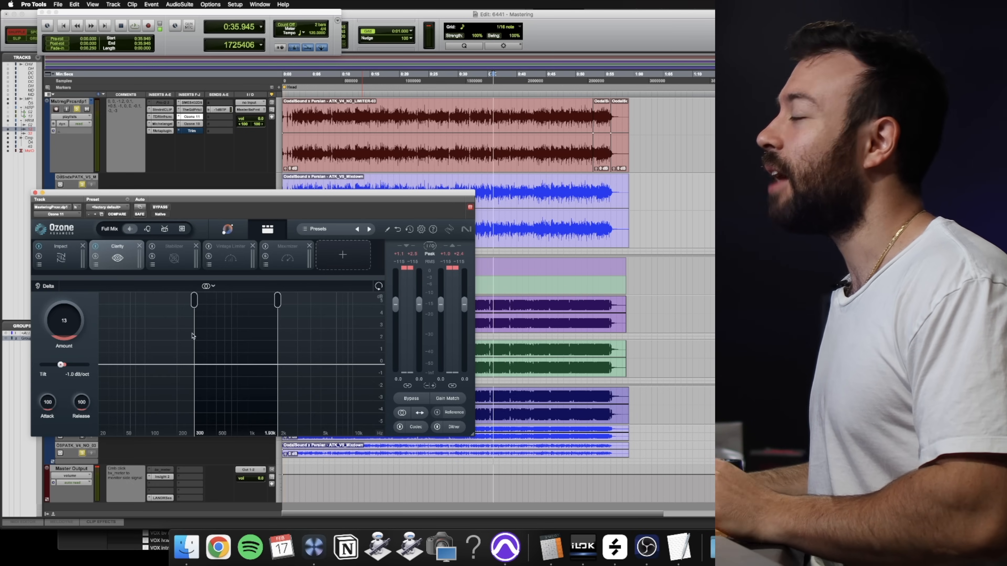
left_click(416, 82)
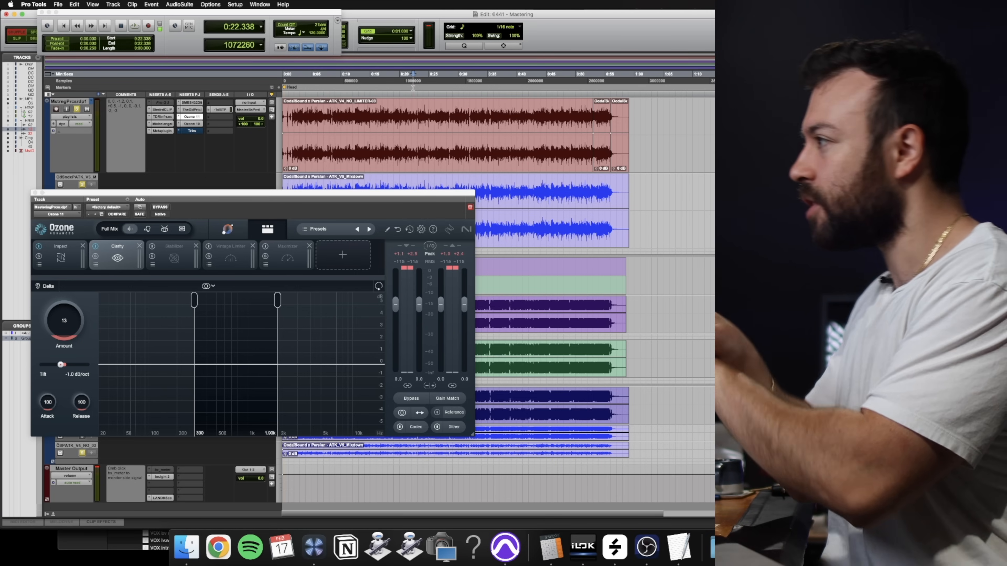
left_click(96, 248)
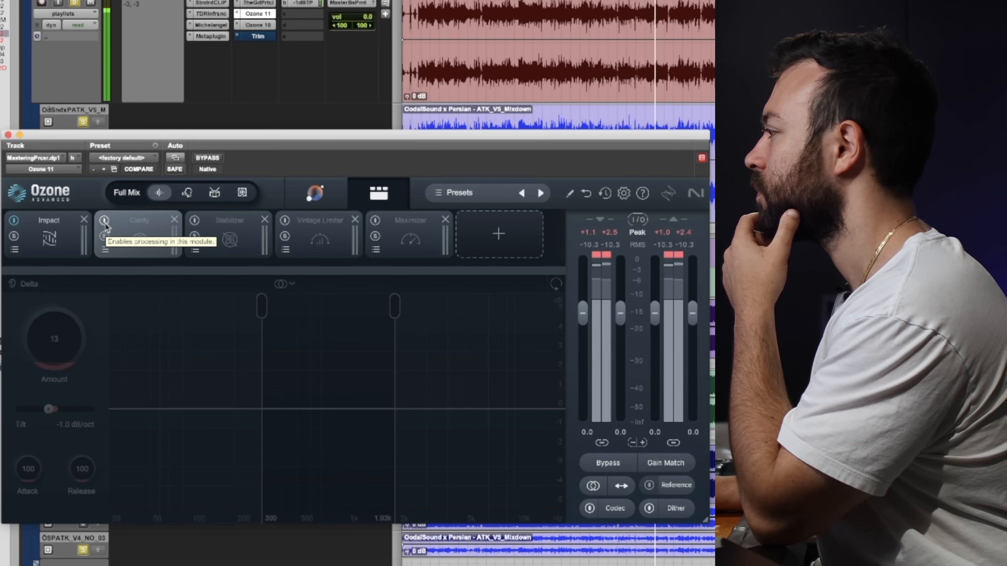
left_click(104, 221)
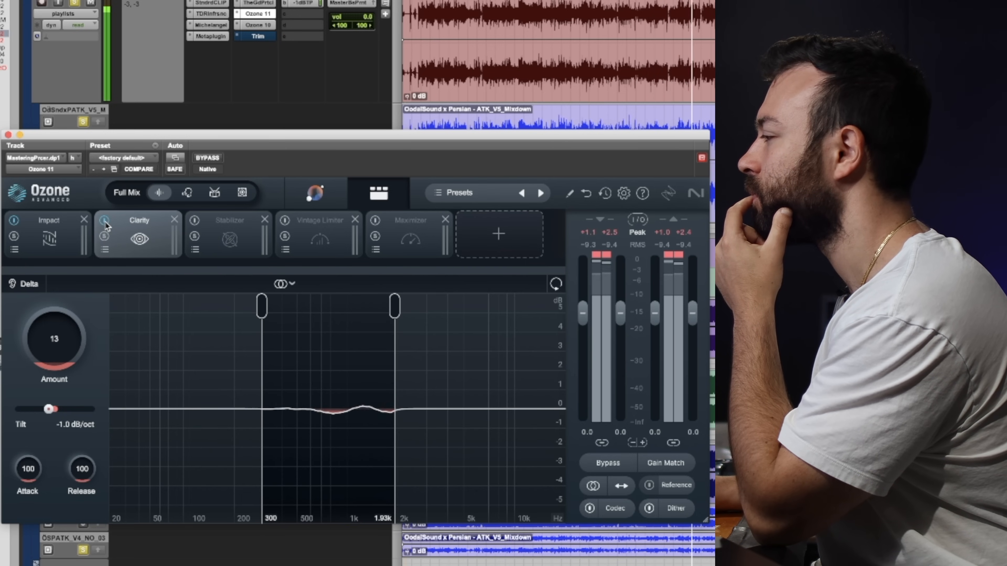
left_click(105, 221)
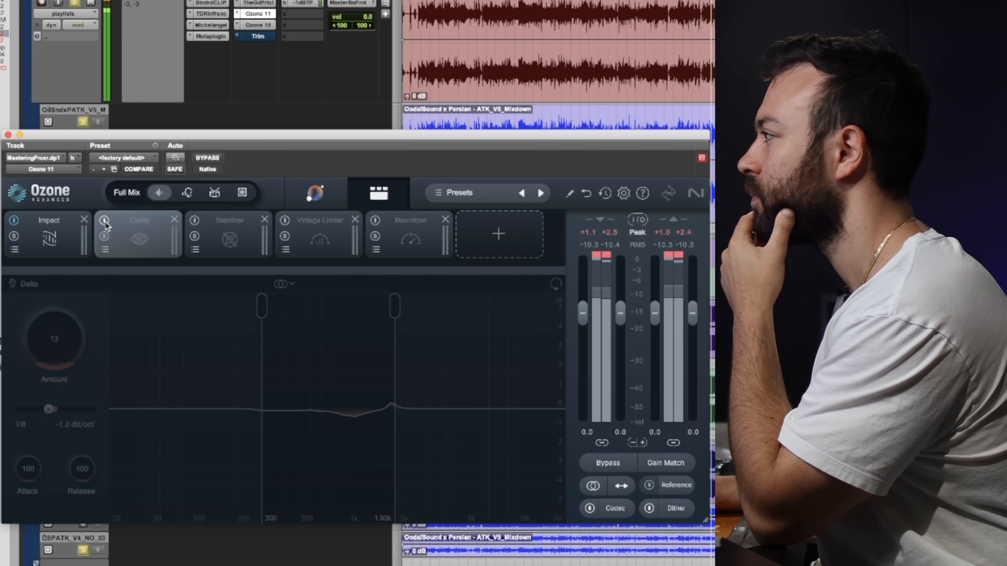
left_click(105, 221)
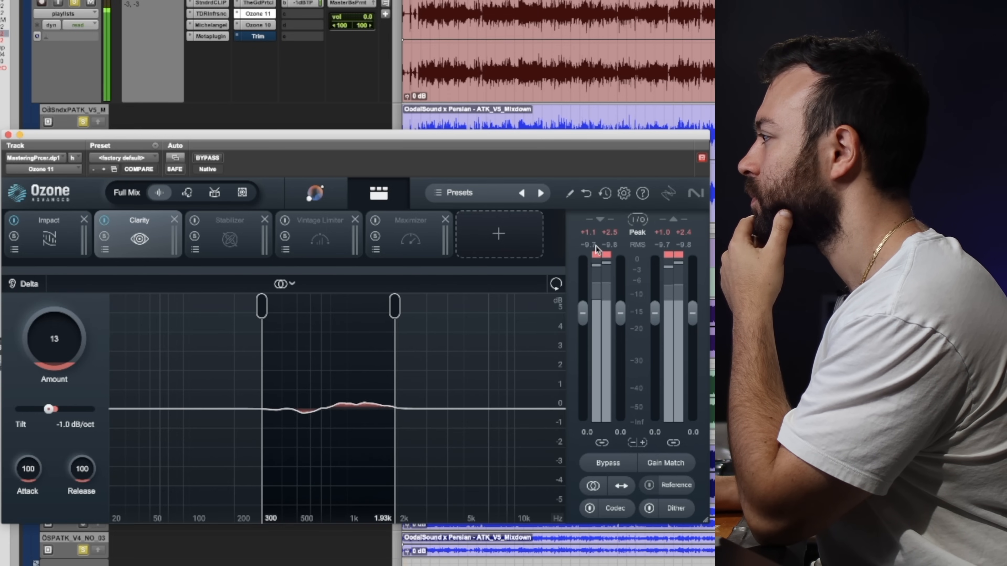
left_click(605, 237)
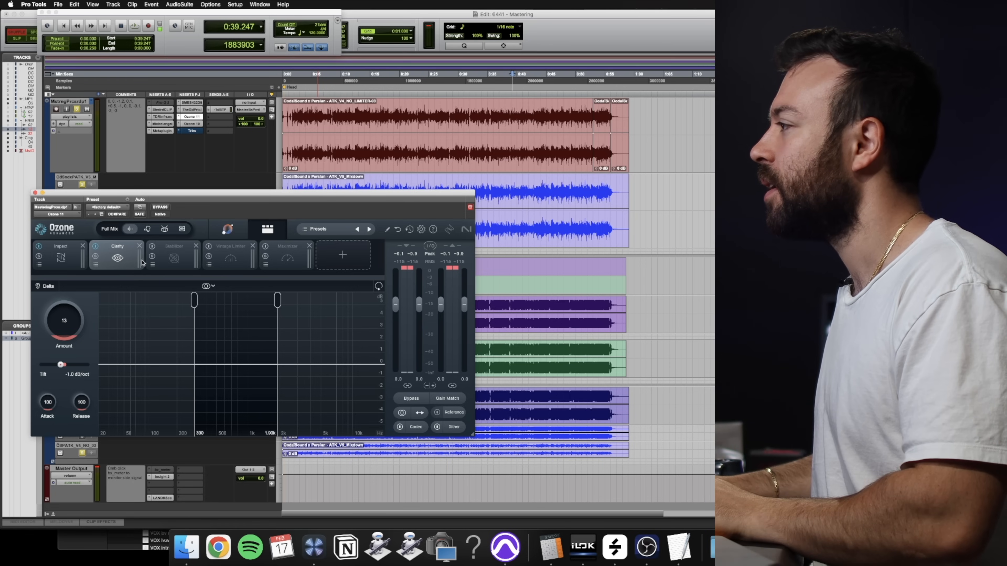
- Turn on Ozone's Stabilizer module and compare its effect over a timeline selection from 22.875 s to about 37 s
left_click(167, 261)
left_click(152, 247)
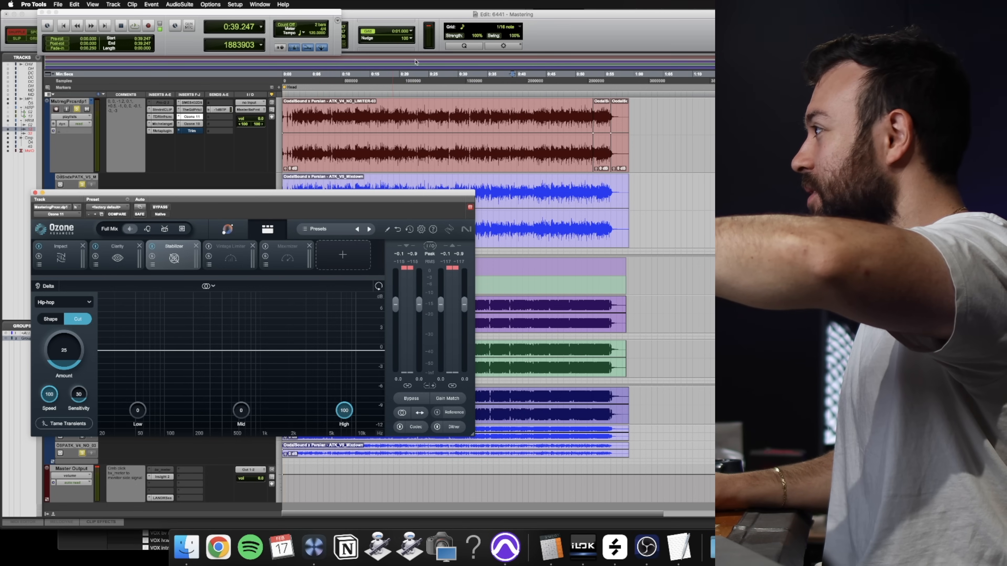
left_click_drag(421, 81, 500, 85)
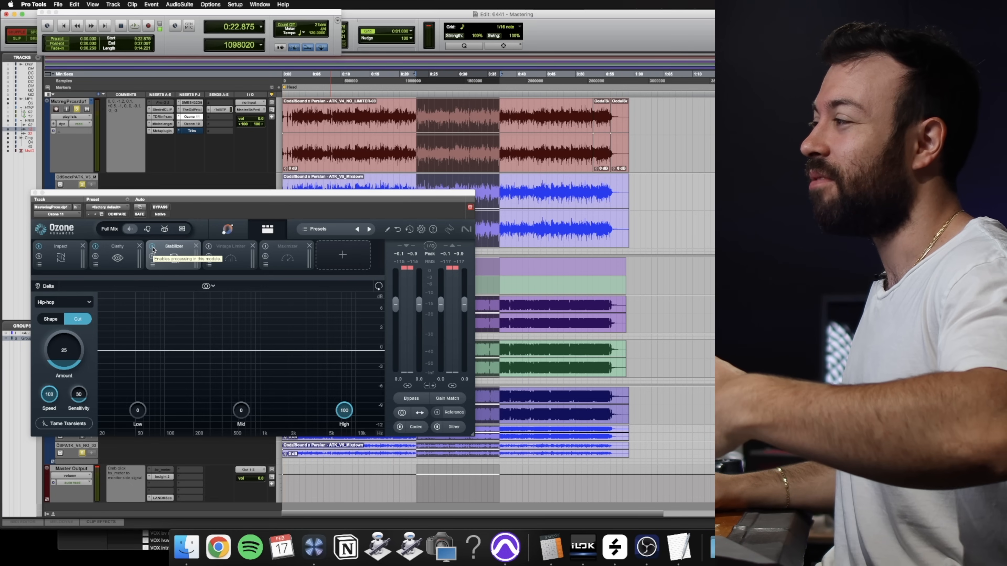
left_click(152, 246)
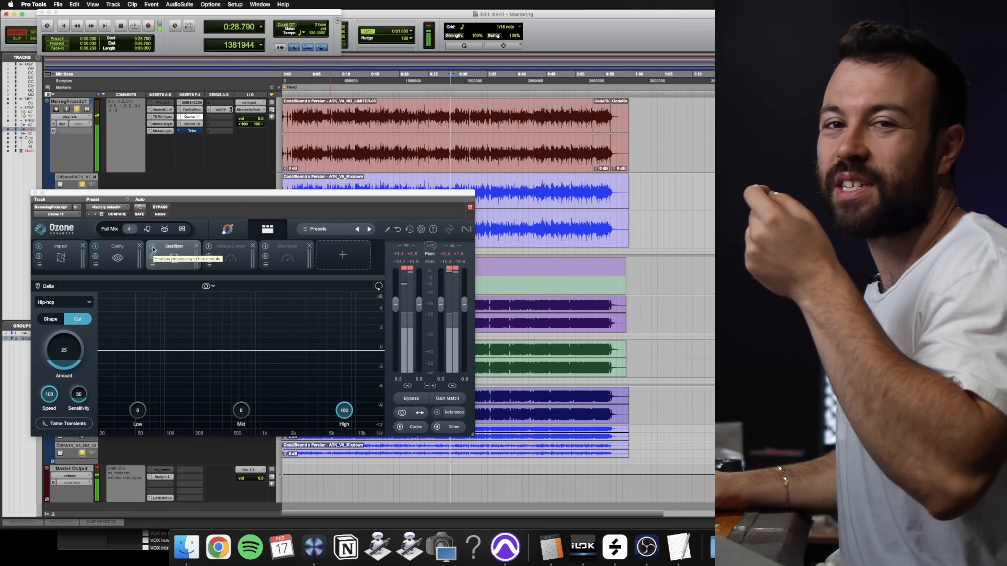
- Turn on Ozone's Vintage Limiter module and compare the mix from 18.515 s with the Ozone 11 insert bypassed and active
left_click(220, 252)
left_click(209, 246)
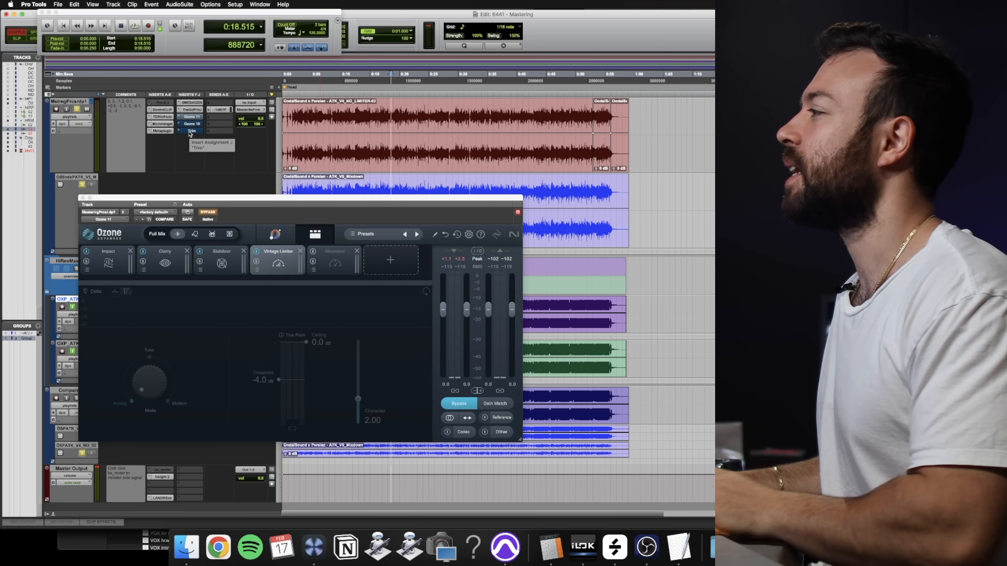
key("space")
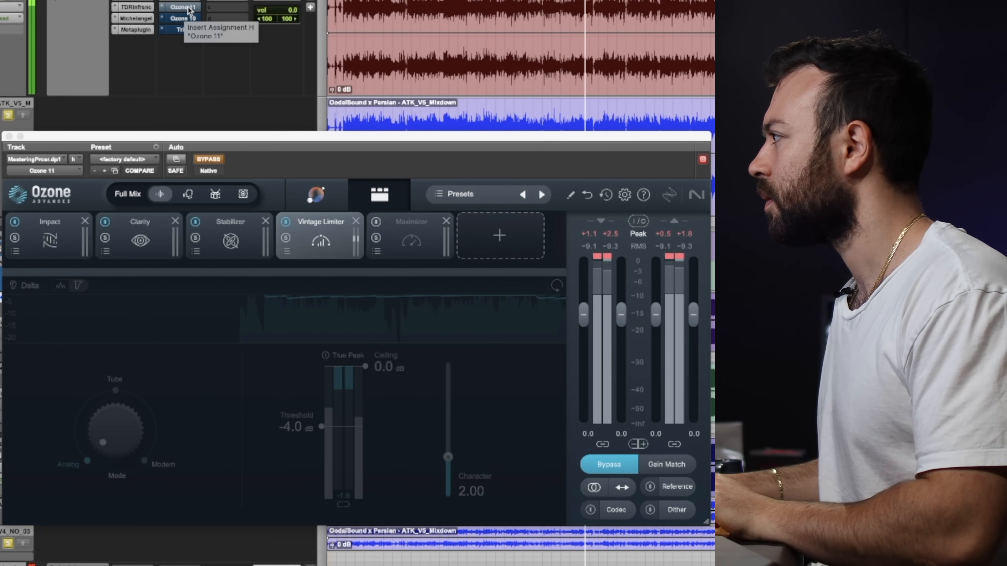
left_click(189, 9, "super")
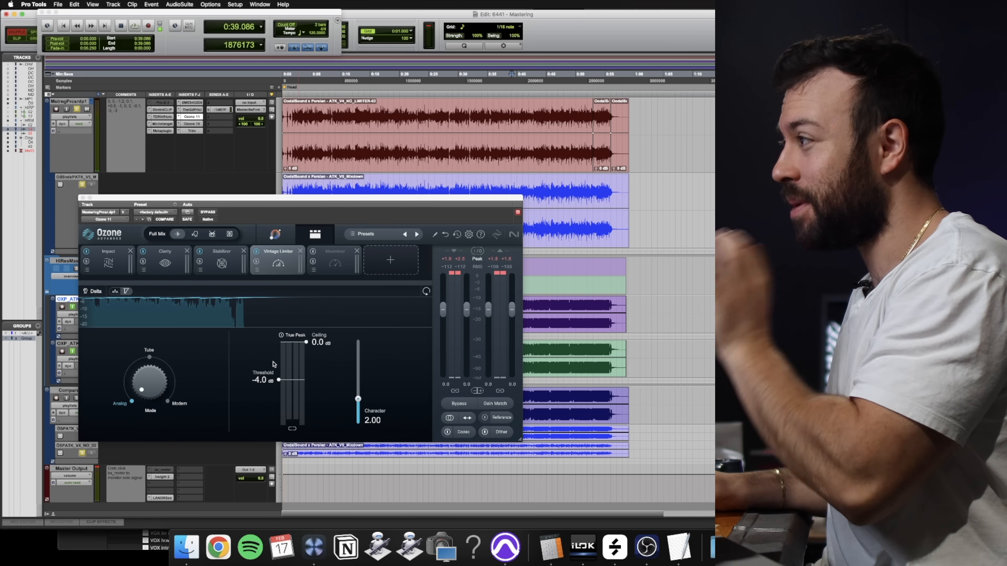
- Turn on Ozone's Maximizer module, play the mix from 18.313 s, and move the Ozone window clear of the track headers
left_click(336, 265)
left_click(313, 253)
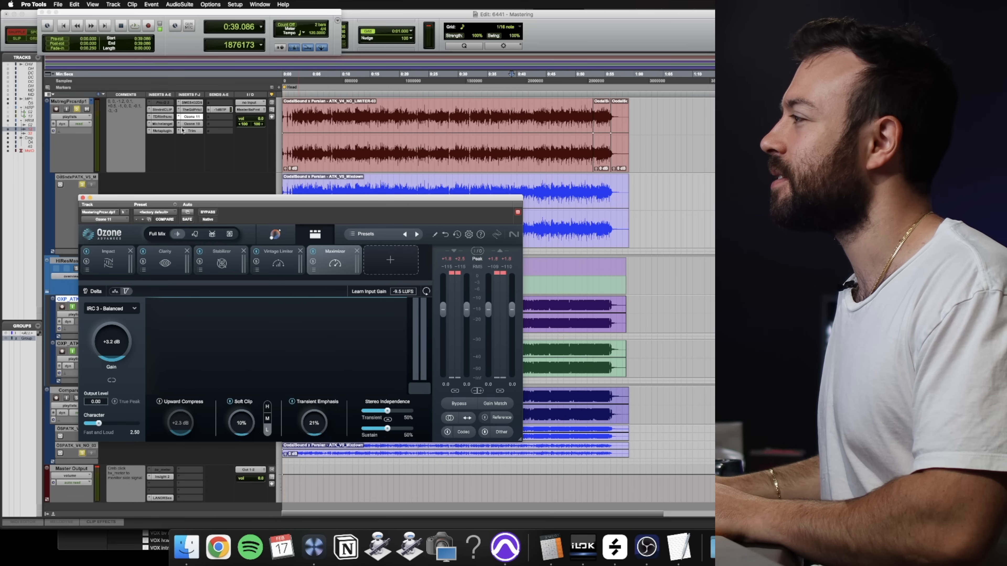
left_click(391, 112)
key("space")
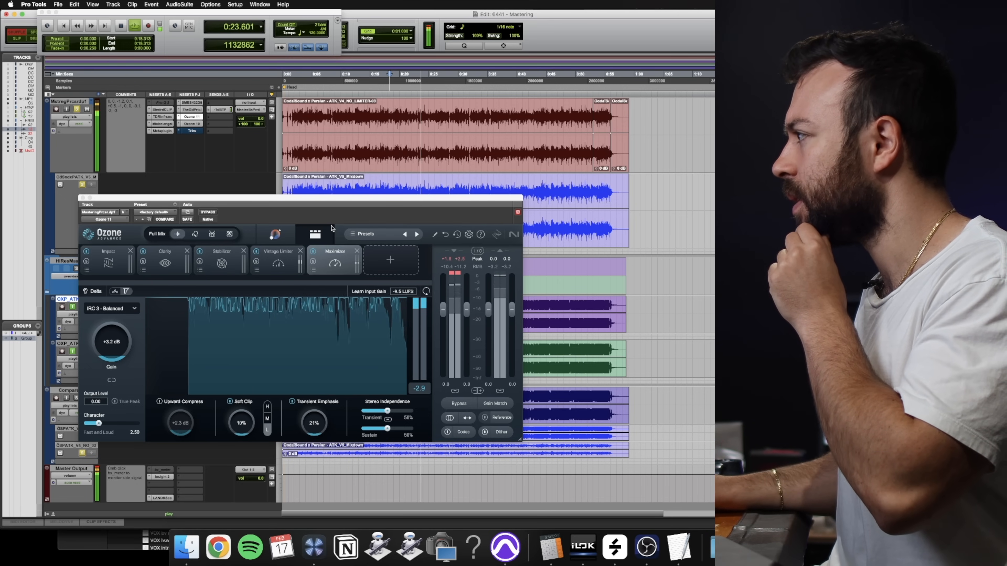
left_click_drag(254, 200, 344, 212)
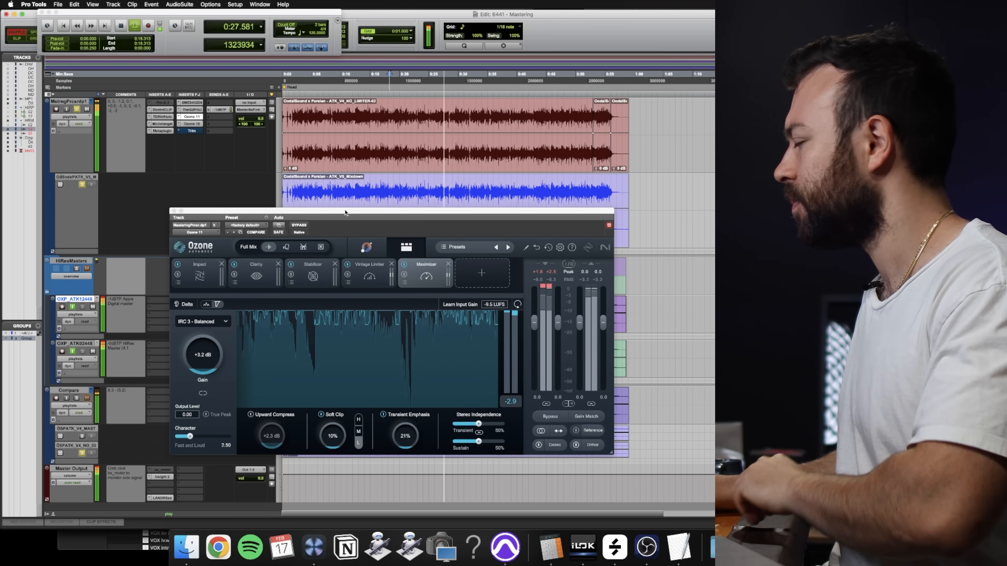
left_click_drag(345, 213, 344, 214)
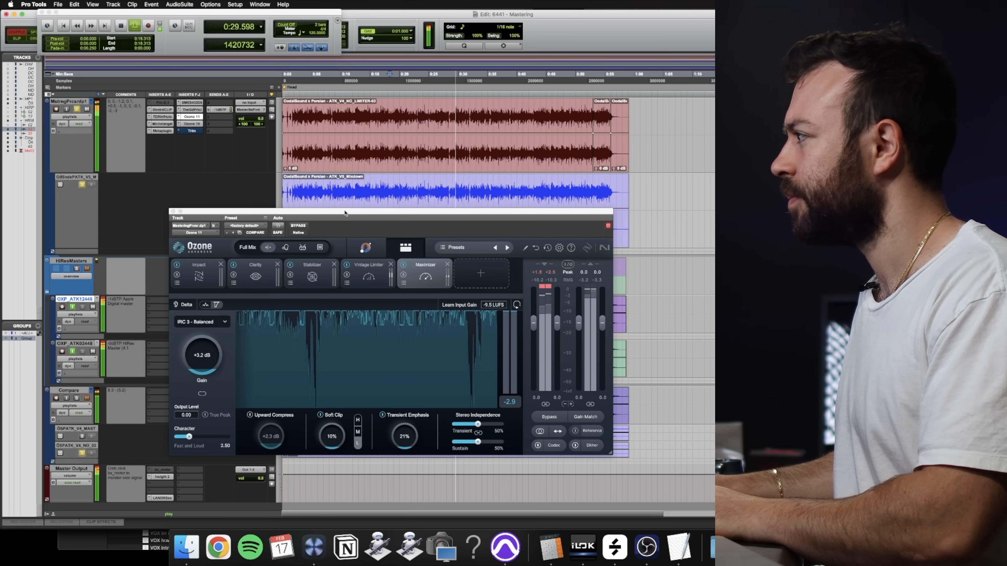